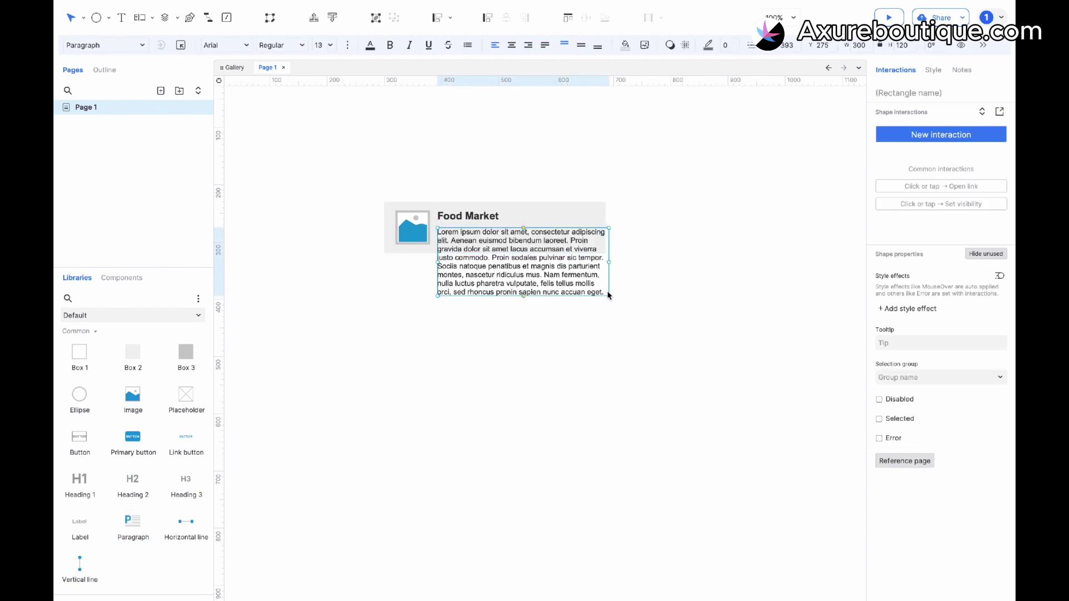
# Shorten the placeholder paragraph so it ends at "justo commodo." and enlarge the grey box to enclose the text.
pyautogui.doubleClick(588, 254)
pyautogui.moveTo(494, 259); pyautogui.dragTo(606, 293)
pyautogui.press('BackSpace')
pyautogui.click(557, 318)
pyautogui.click(546, 216)
pyautogui.moveTo(495, 253); pyautogui.dragTo(495, 269)
pyautogui.moveTo(606, 235); pyautogui.dragTo(618, 235)
# Add a label reading "12:00 am" to the card, level with the Food Market heading.
pyautogui.moveTo(86, 529); pyautogui.dragTo(586, 211)
pyautogui.doubleClick(594, 216)
pyautogui.write('12:00')
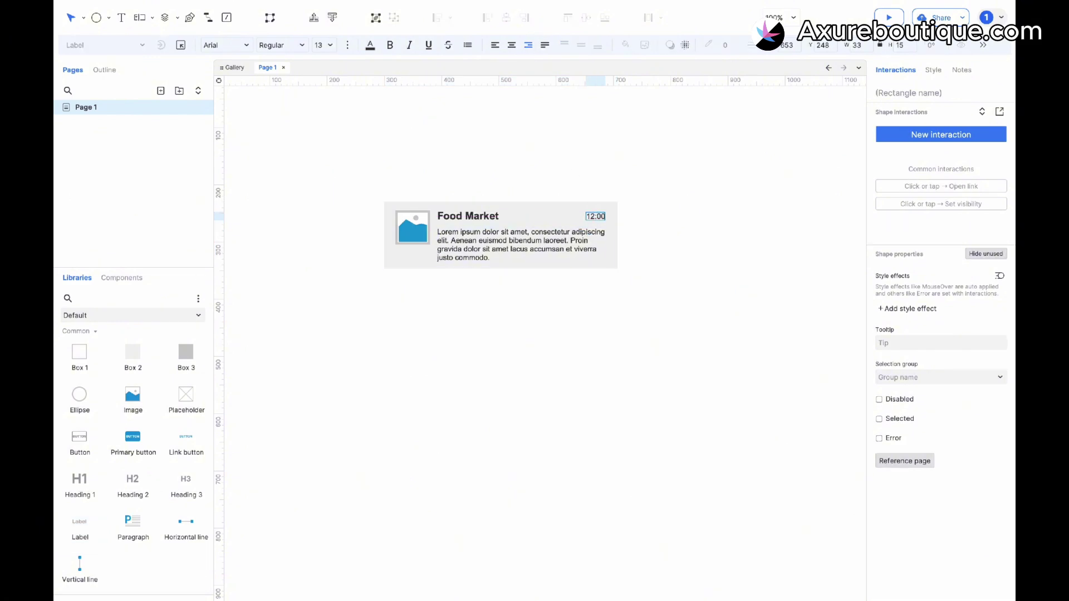
pyautogui.write(' am')
pyautogui.click(628, 250)
# Select all the widgets of the Food Market card and create a component from them.
pyautogui.click(411, 231)
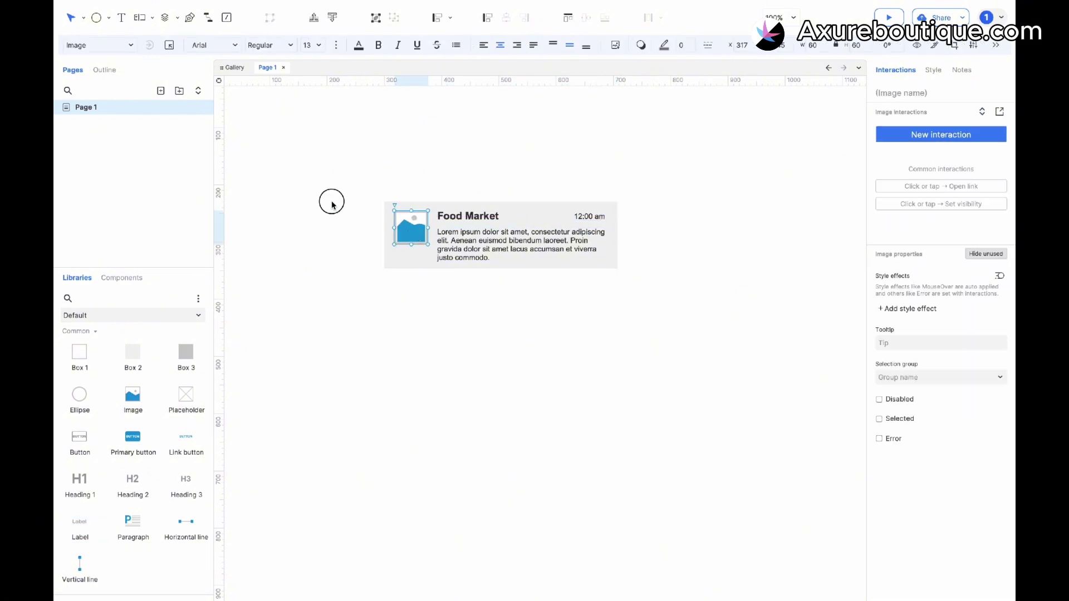
pyautogui.moveTo(332, 205); pyautogui.dragTo(626, 276)
pyautogui.rightClick(501, 210)
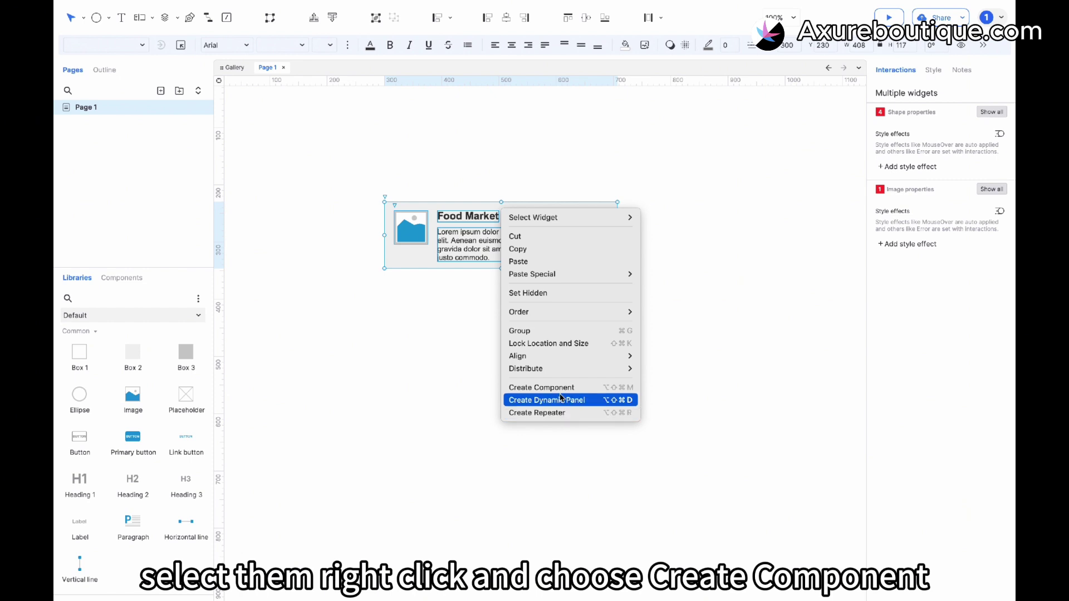
pyautogui.click(562, 387)
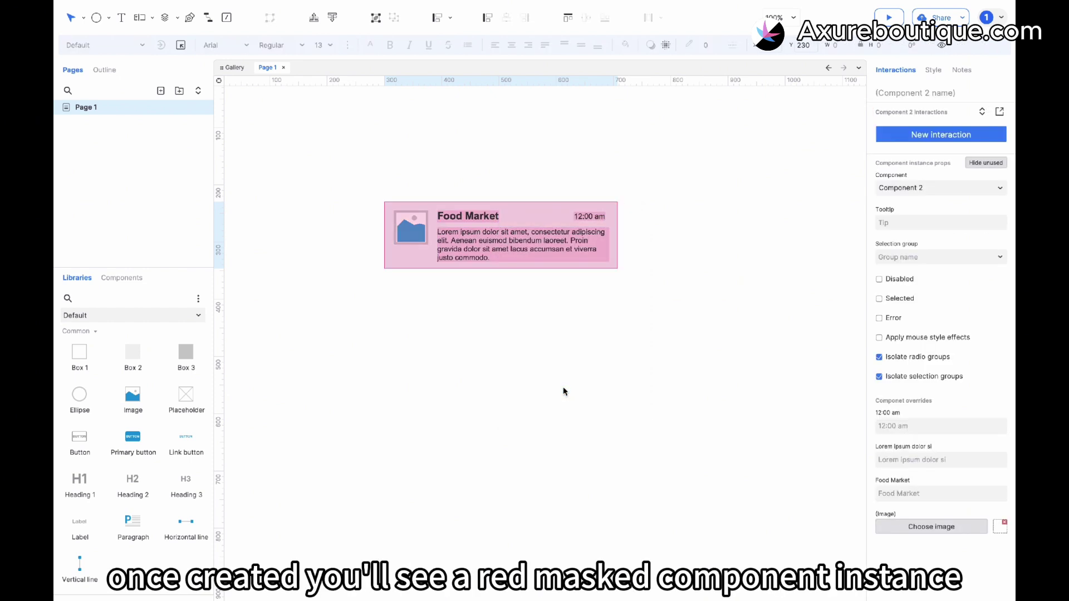
# Show the project's component list and rename the new component to "Feed".
pyautogui.click(131, 279)
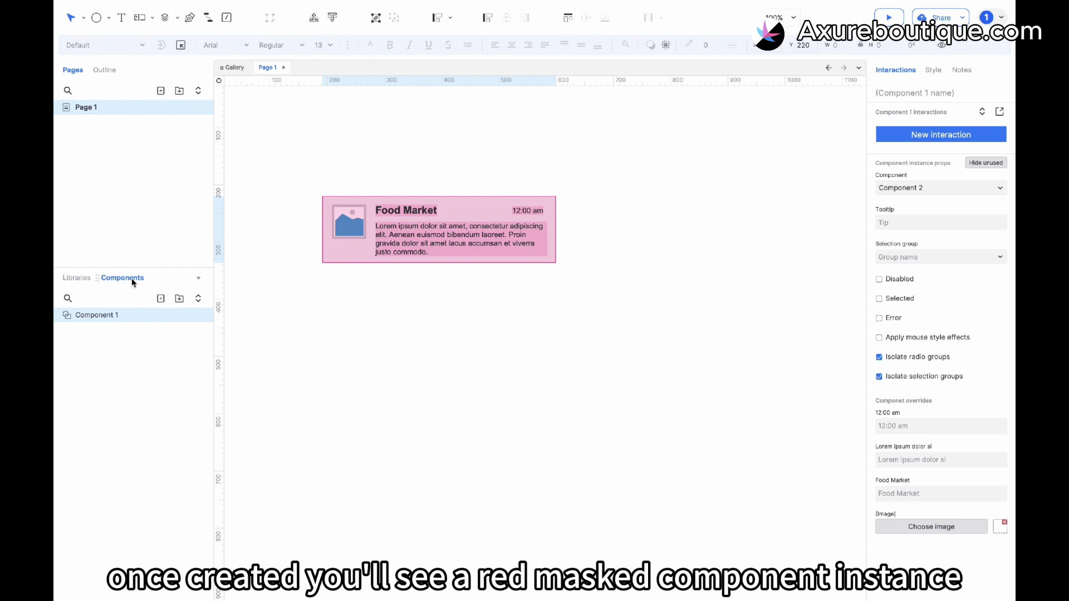
pyautogui.doubleClick(118, 315)
pyautogui.write('Feed')
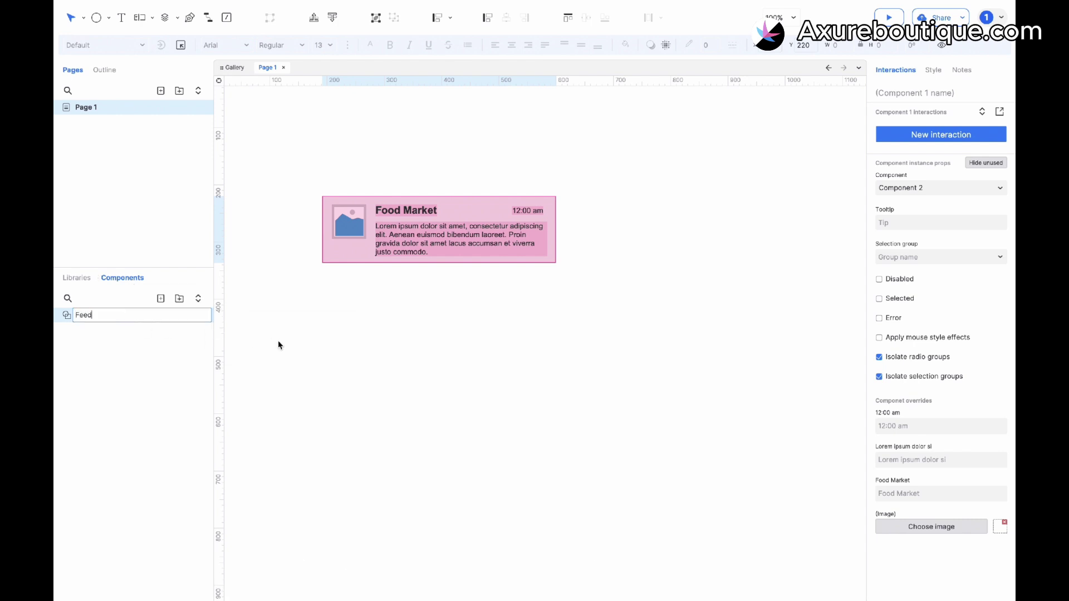
pyautogui.press('Return')
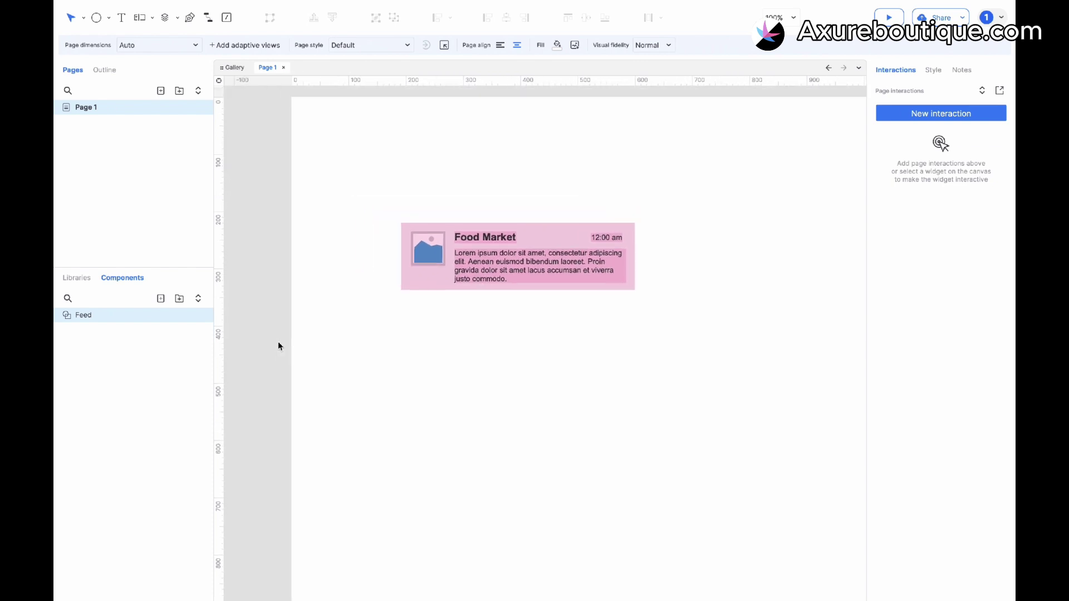
# Add a folder to the component list and move the Feed component into it.
pyautogui.click(485, 273)
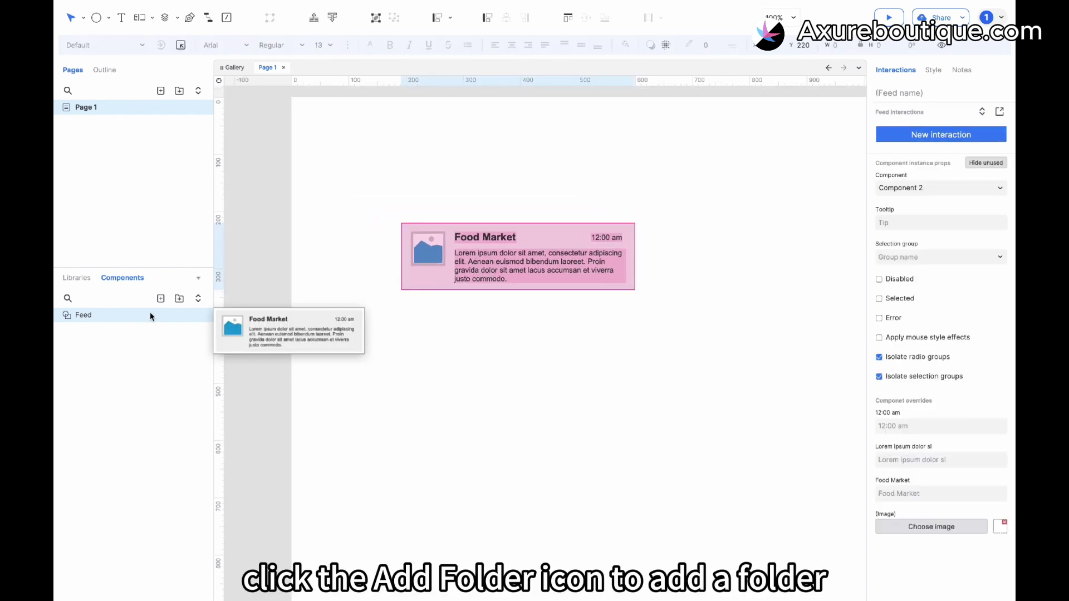
pyautogui.click(179, 299)
pyautogui.moveTo(101, 319); pyautogui.dragTo(104, 328)
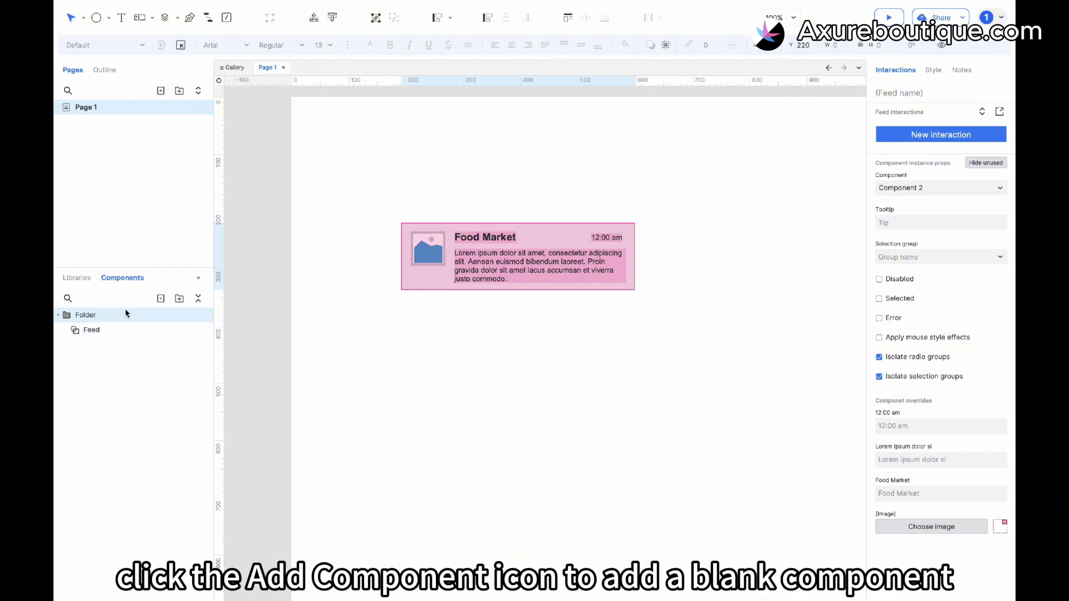
# Add a blank component to the component list and delete it again.
pyautogui.click(161, 299)
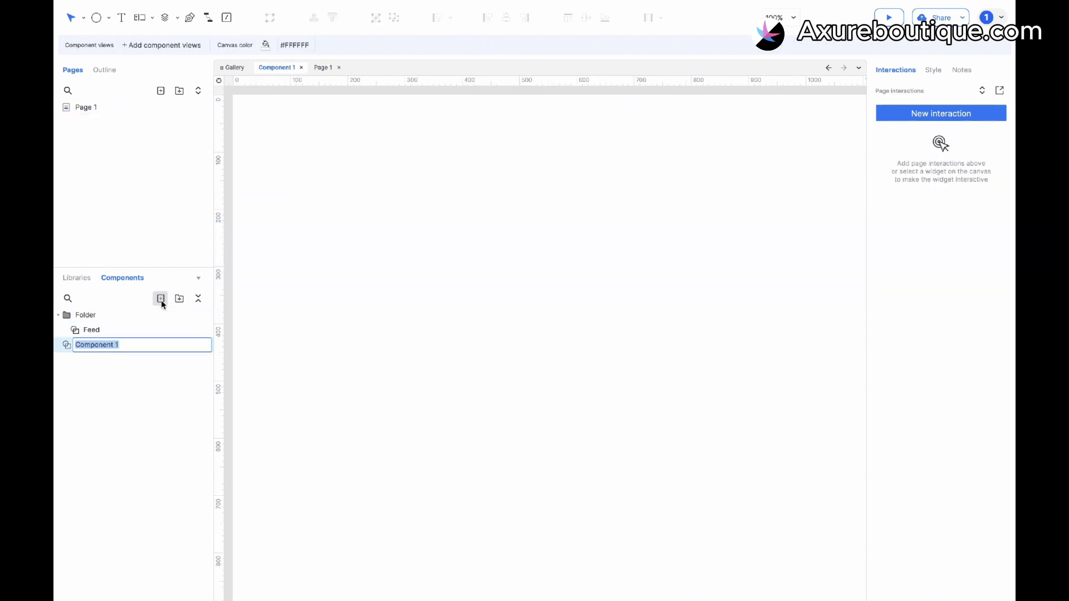
pyautogui.click(121, 329)
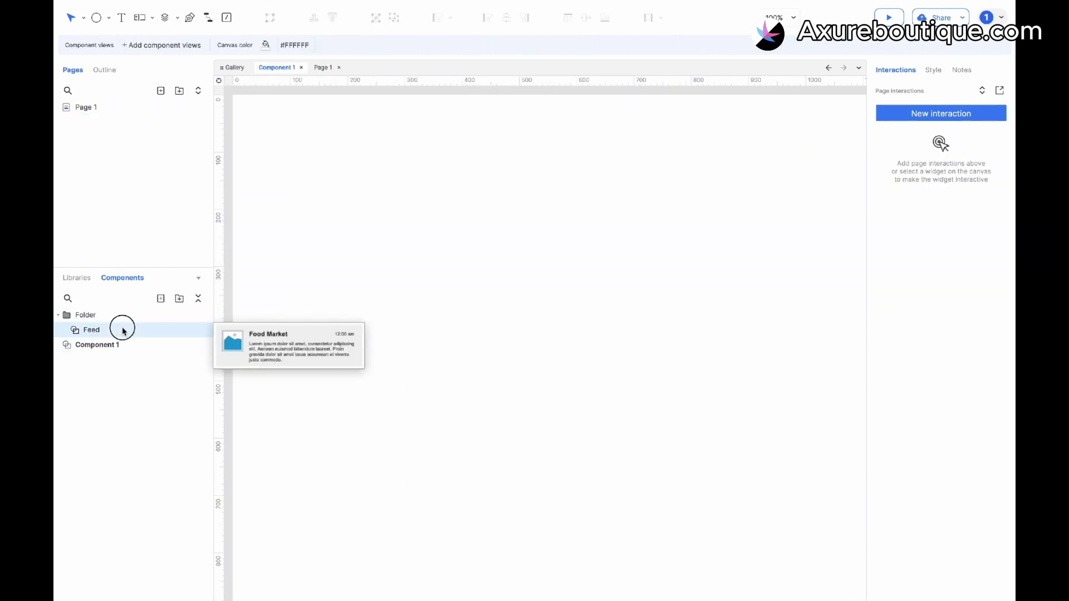
pyautogui.click(113, 345)
pyautogui.rightClick(109, 345)
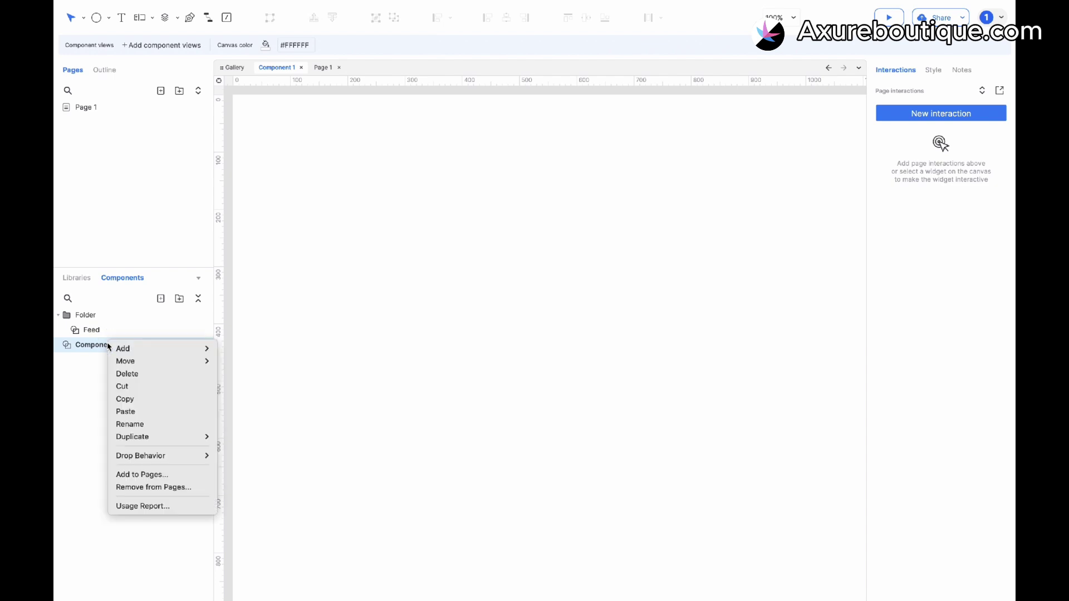
pyautogui.click(124, 376)
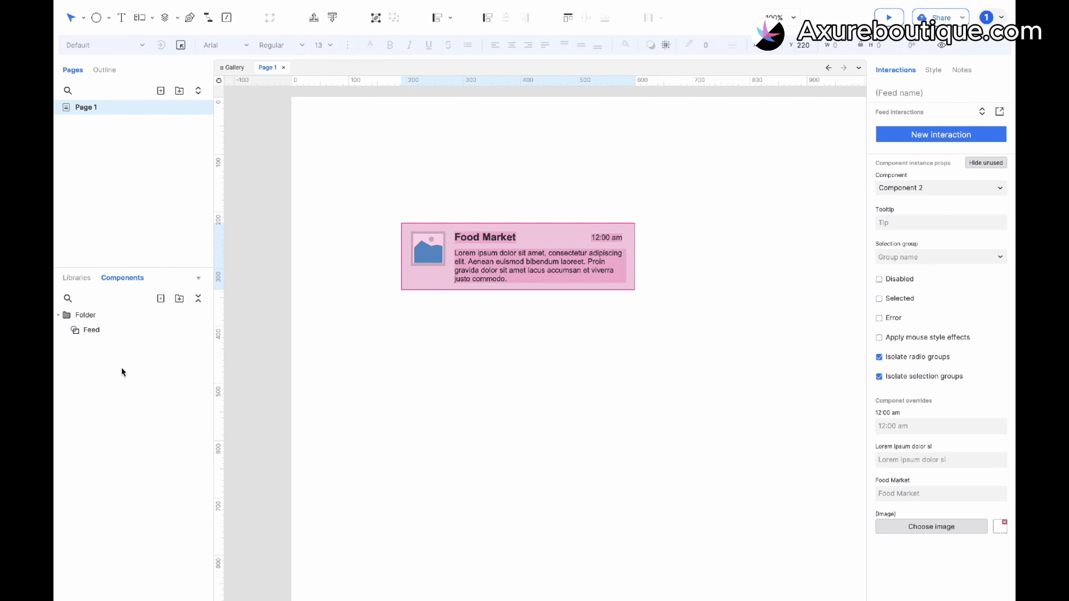
# Place two more Feed instances on Page 1, stacked below the existing card.
pyautogui.moveTo(89, 330); pyautogui.dragTo(402, 308)
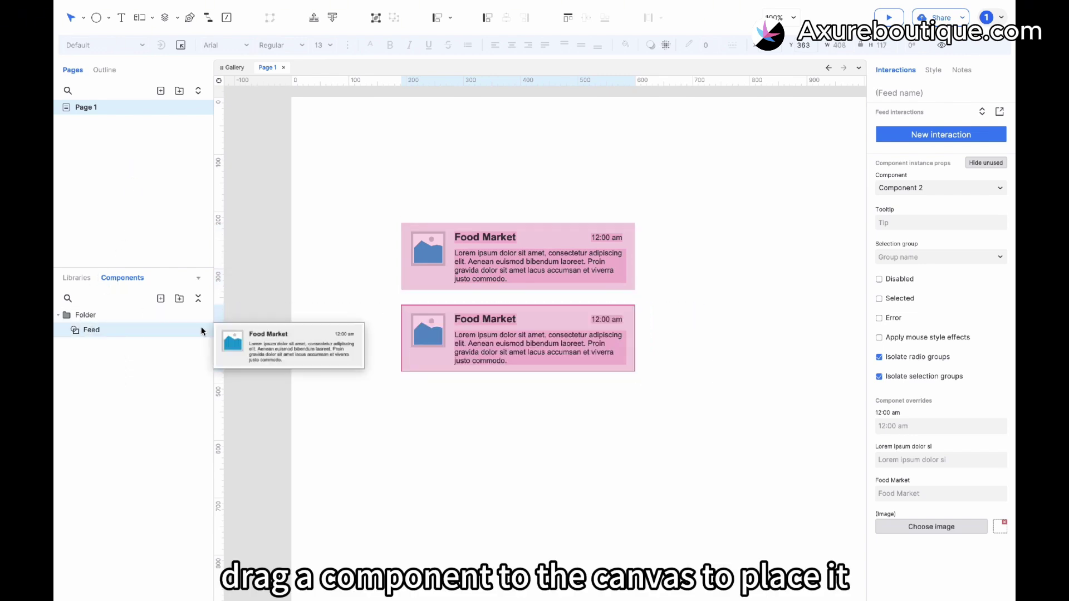
pyautogui.moveTo(175, 329); pyautogui.dragTo(423, 409)
# Rename the component folder to "New".
pyautogui.rightClick(93, 317)
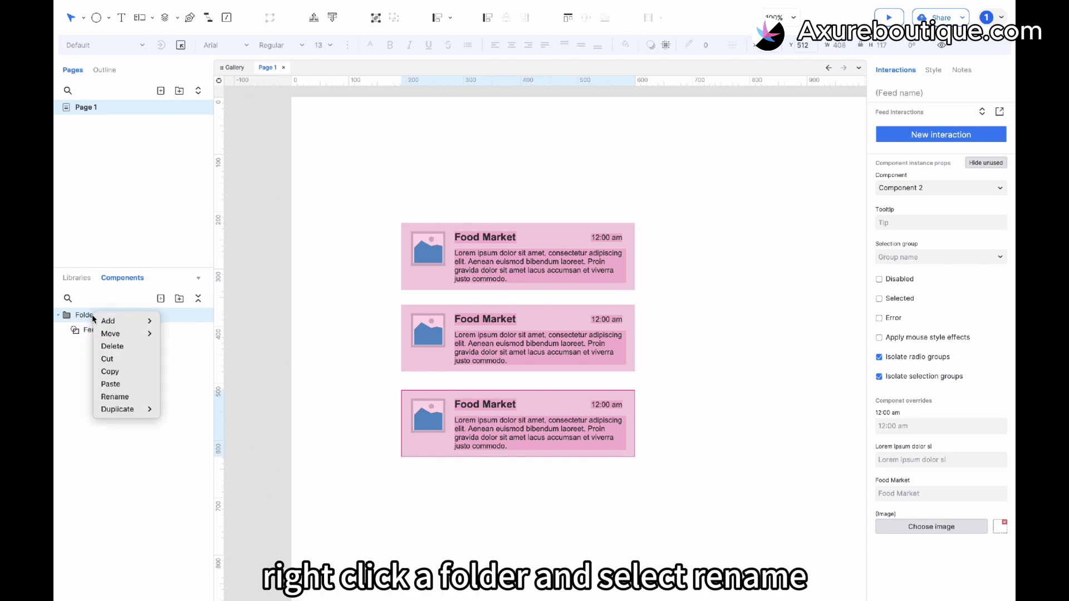
pyautogui.click(115, 396)
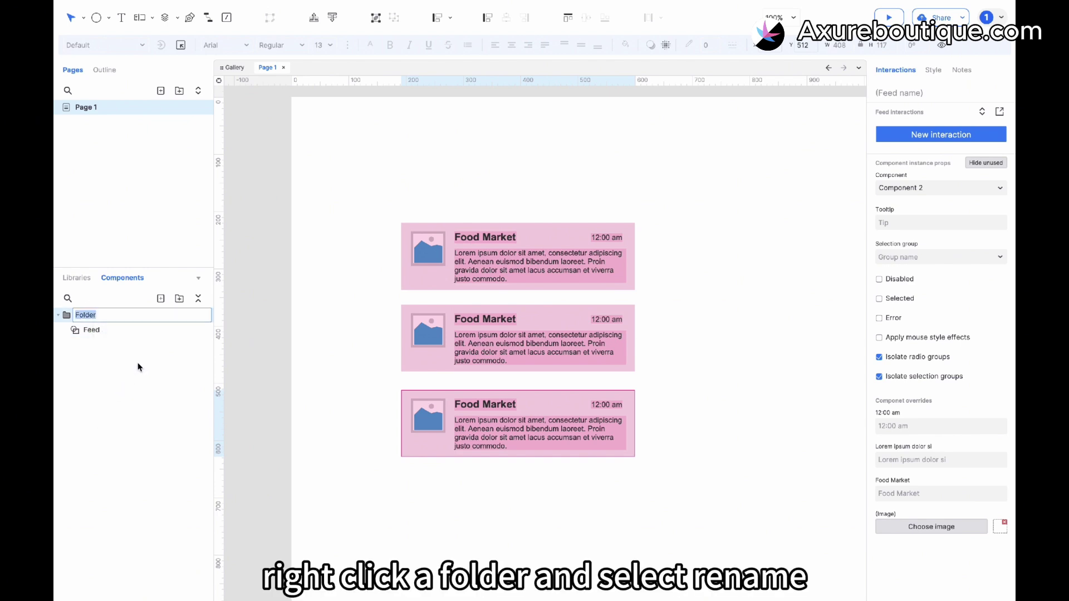
pyautogui.press('Return')
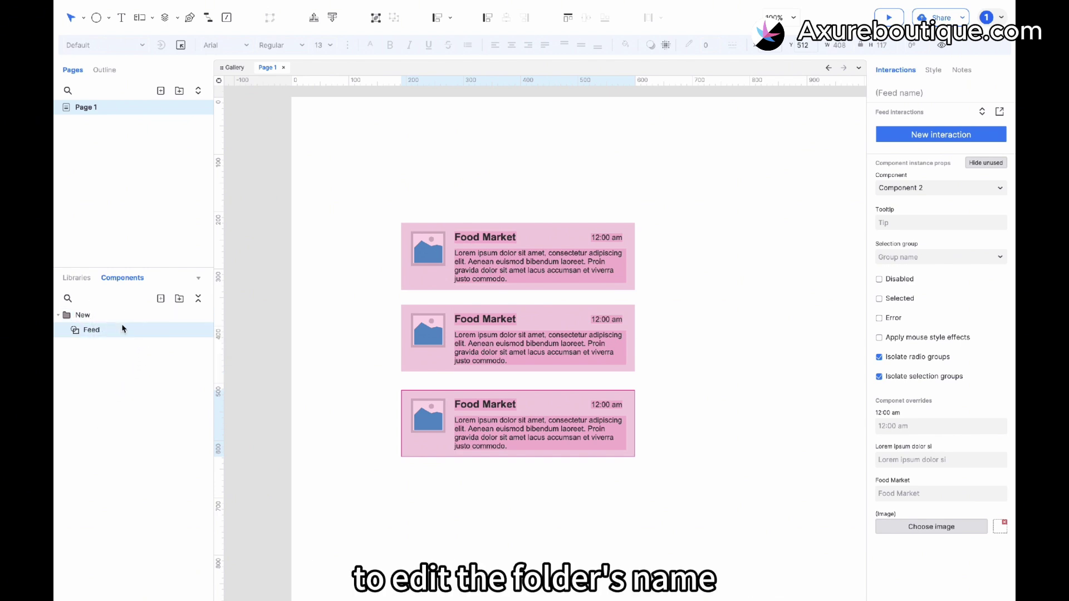
# Duplicate the New folder as a branch with its components, and delete the duplicate.
pyautogui.rightClick(110, 314)
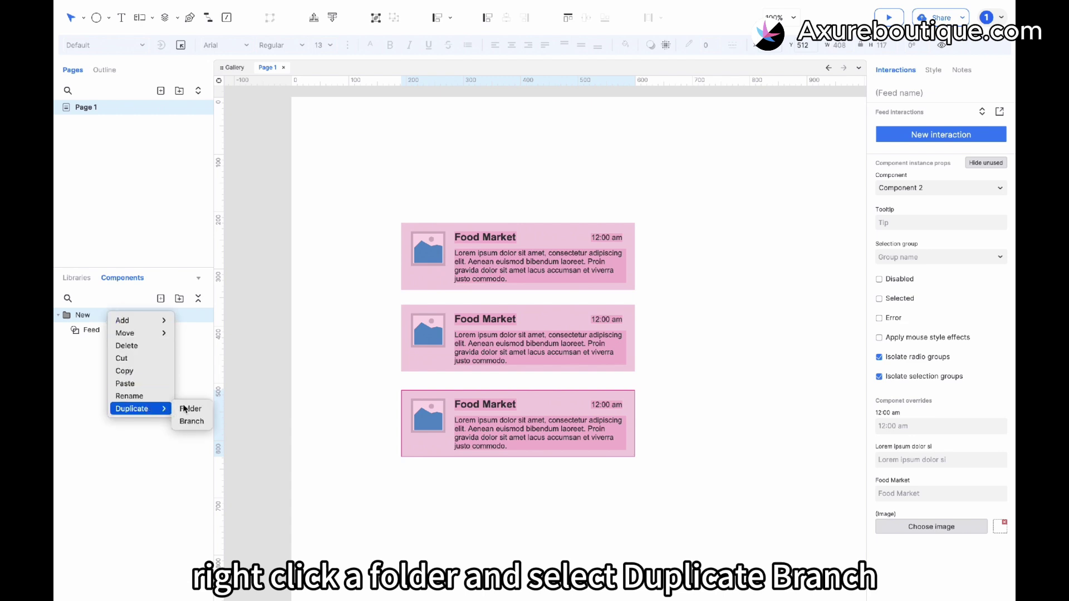
pyautogui.click(191, 420)
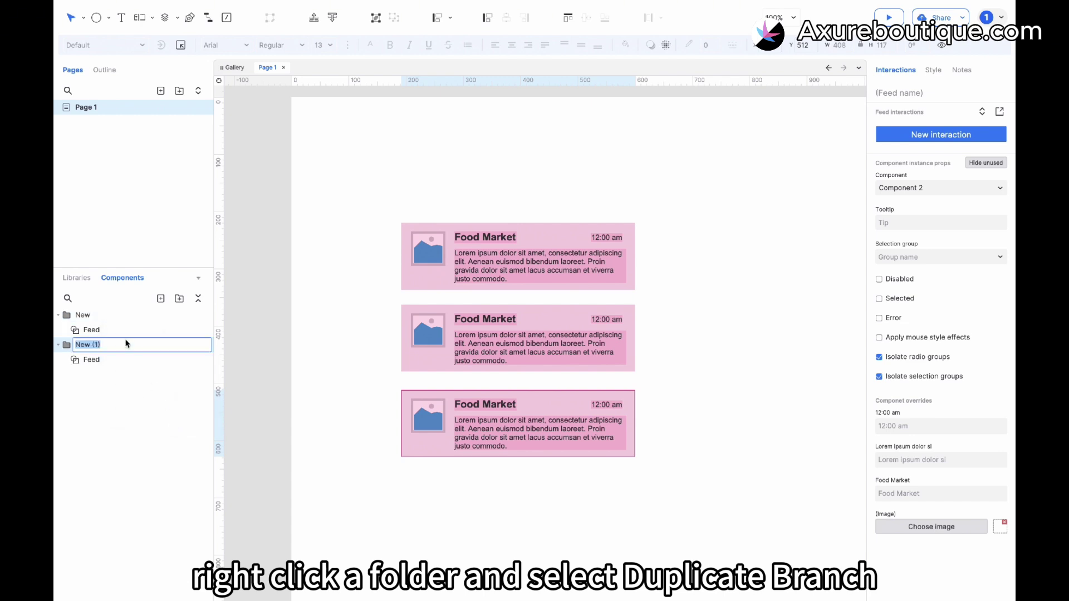
pyautogui.press('Return')
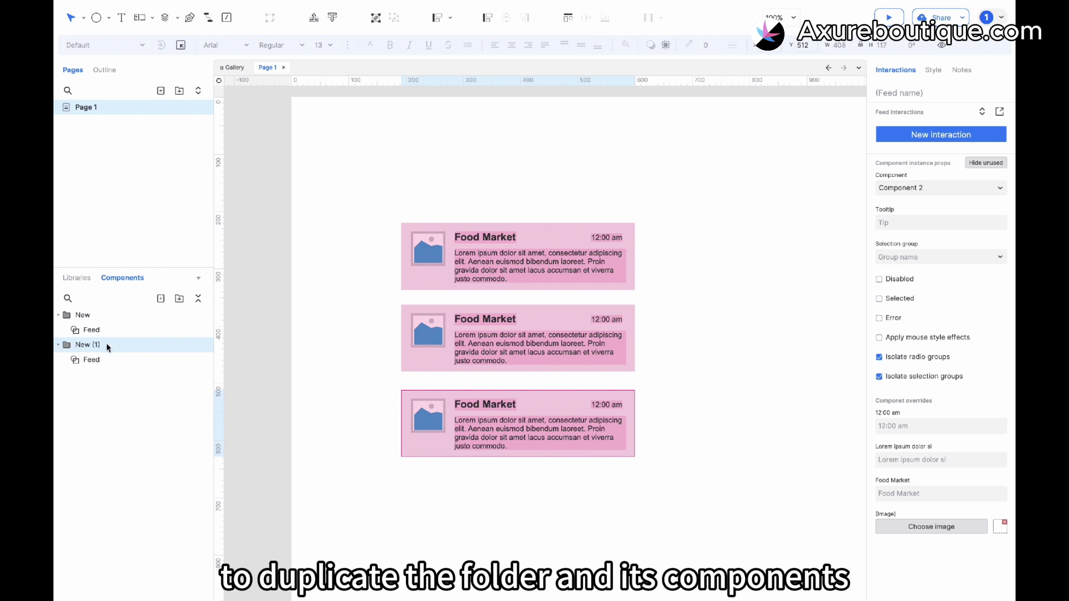
pyautogui.rightClick(108, 347)
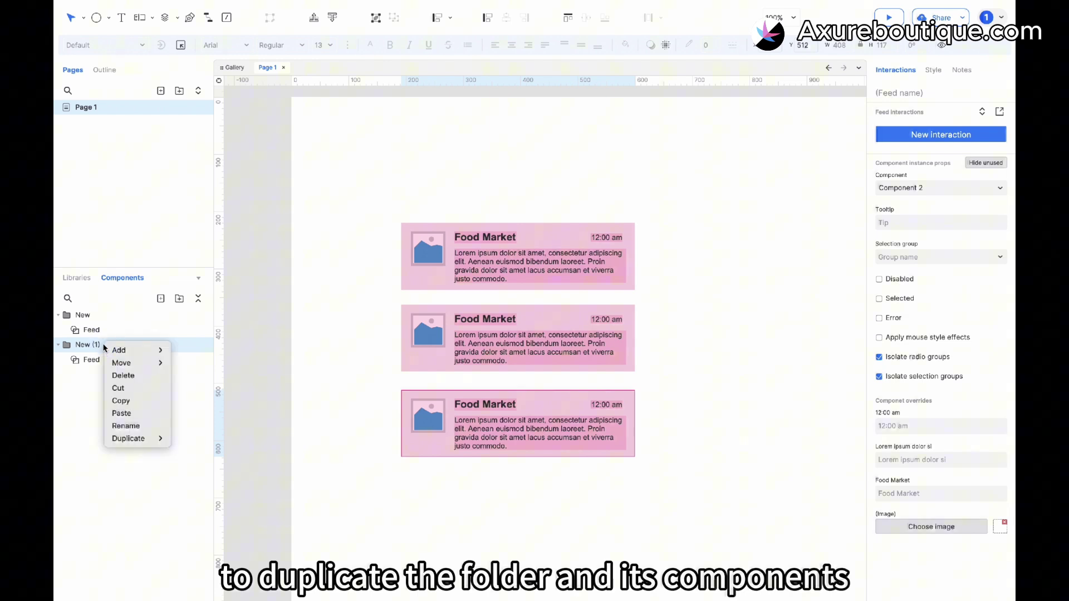
pyautogui.click(123, 375)
pyautogui.click(565, 242)
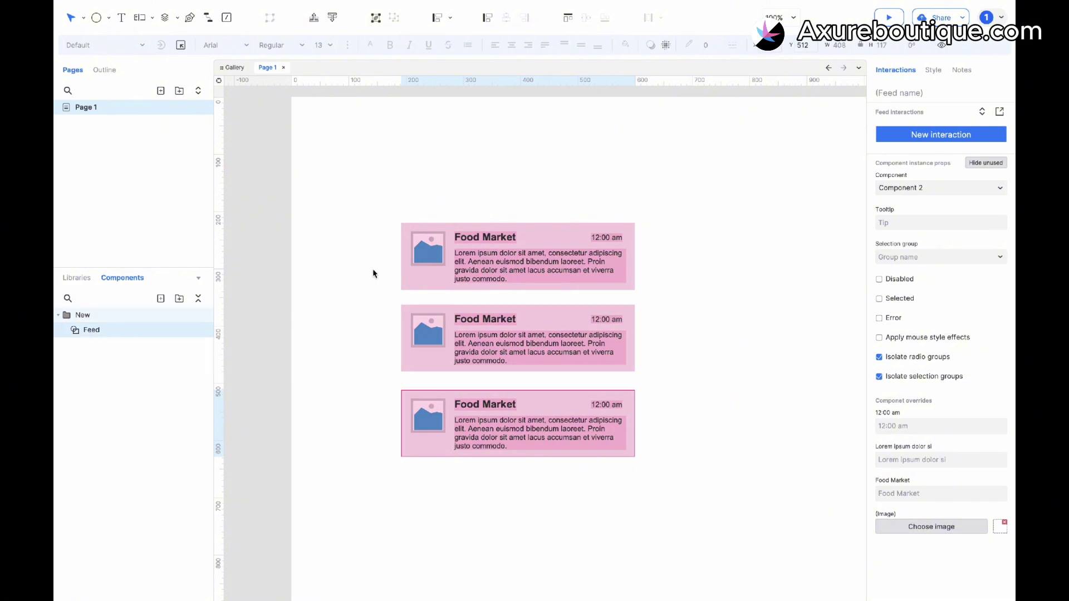
# Open the Feed component for editing and extend its grey background downward to a height of about 160.
pyautogui.doubleClick(483, 239)
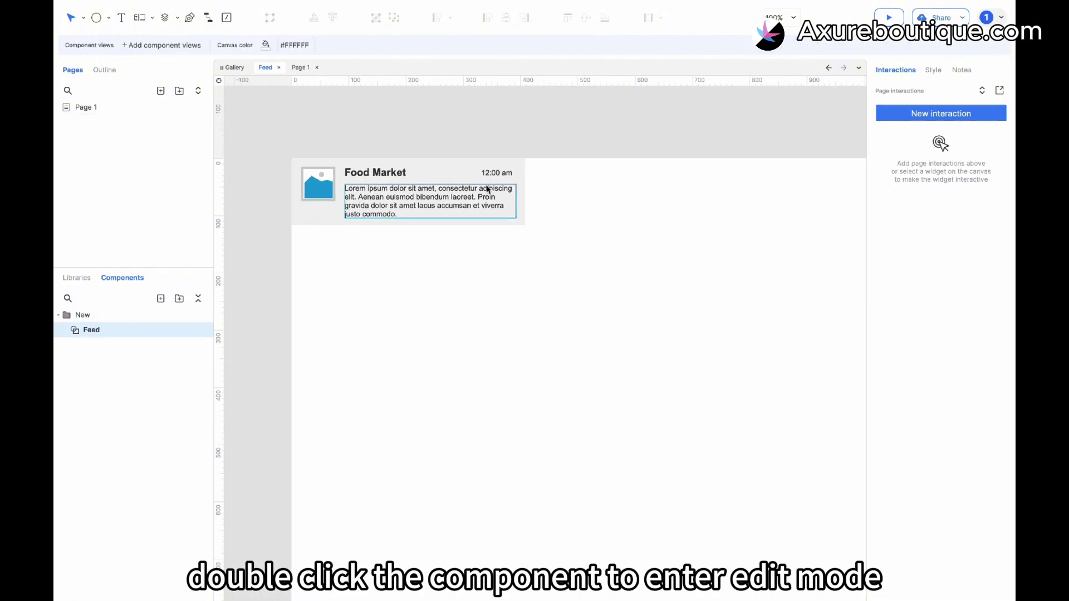
pyautogui.click(505, 174)
pyautogui.click(430, 215)
pyautogui.moveTo(408, 225); pyautogui.dragTo(406, 251)
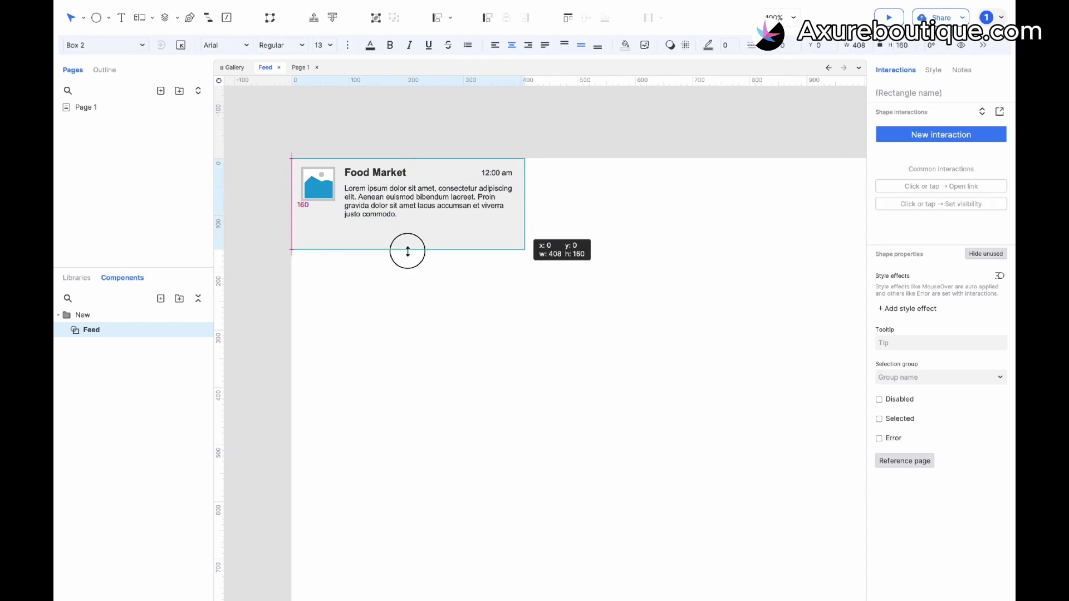
# Add a Box 2 near the card's lower edge, change its shape to a heart and shrink it to about 33 × 35.
pyautogui.click(77, 277)
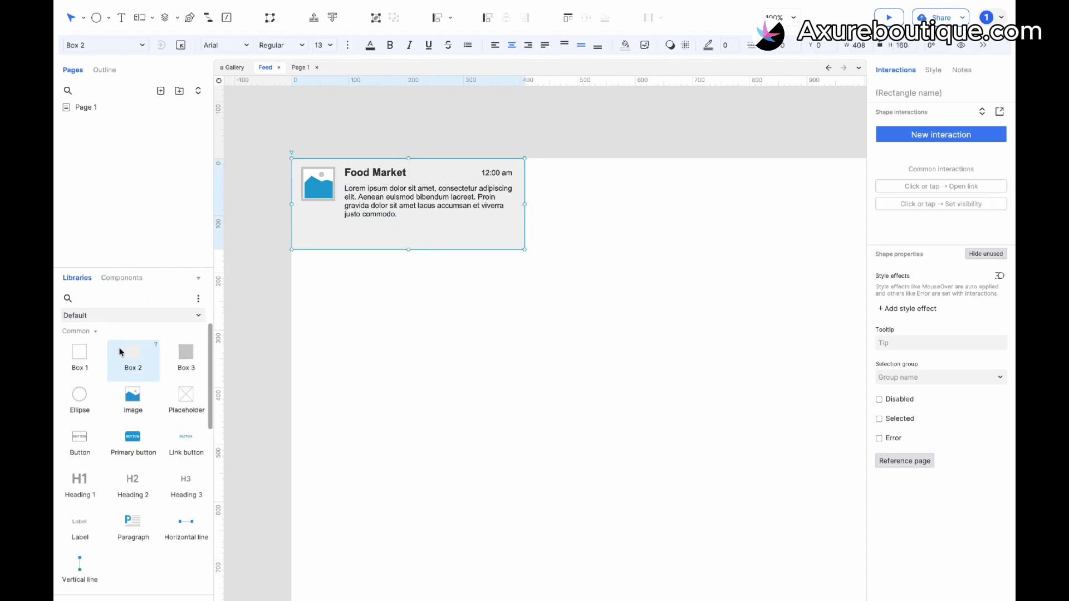
pyautogui.moveTo(131, 354); pyautogui.dragTo(464, 219)
pyautogui.rightClick(500, 239)
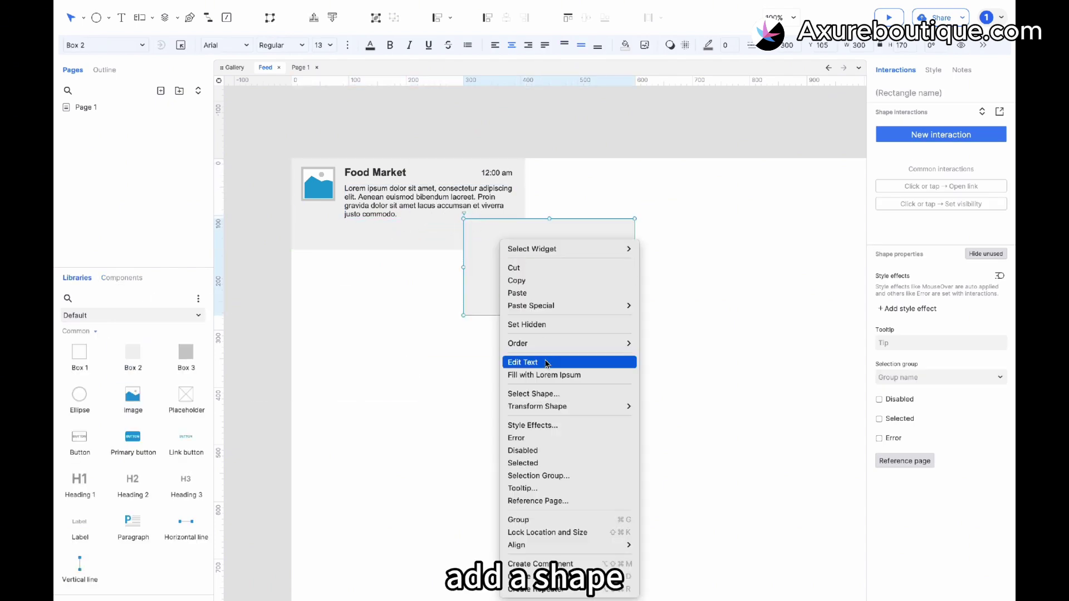
pyautogui.click(543, 395)
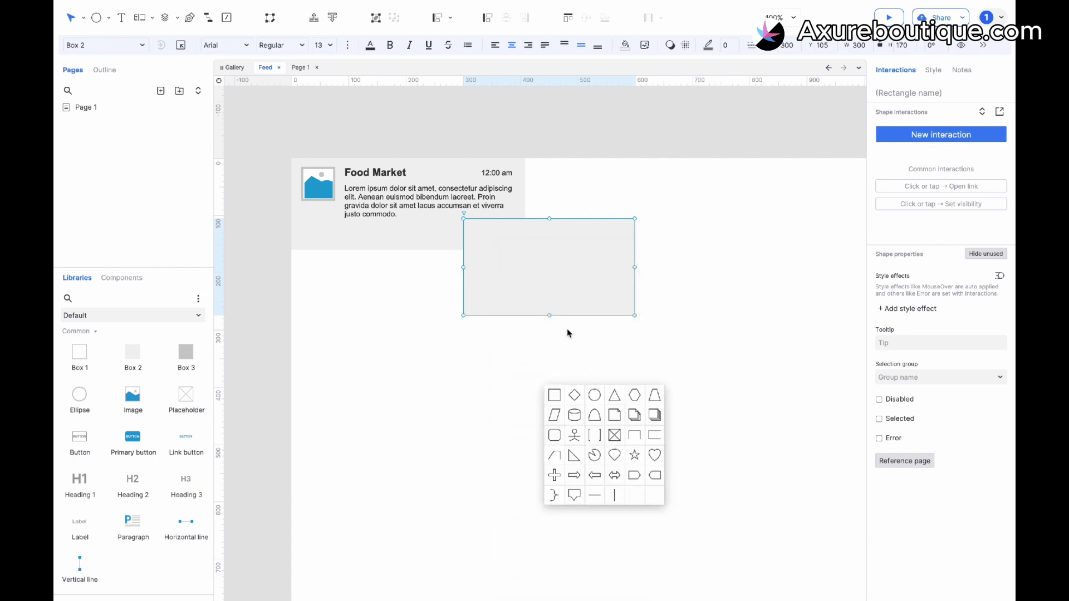
pyautogui.click(654, 456)
pyautogui.moveTo(635, 315); pyautogui.dragTo(483, 238)
# Fill the heart with red #D9001B and arrange two hearts of about 20 × 18 side by side under the paragraph.
pyautogui.click(625, 44)
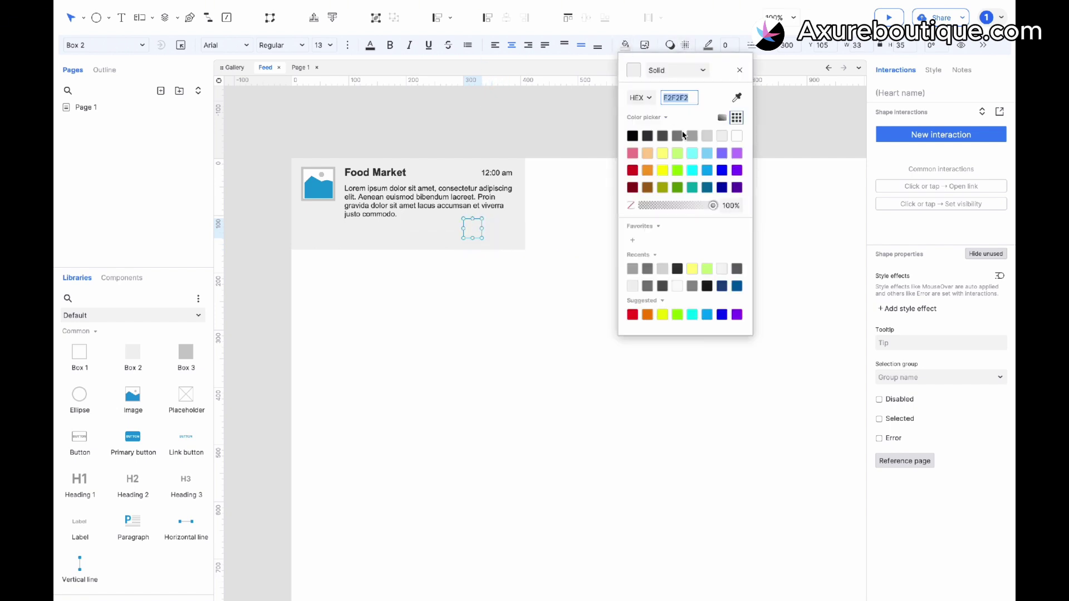
pyautogui.click(633, 170)
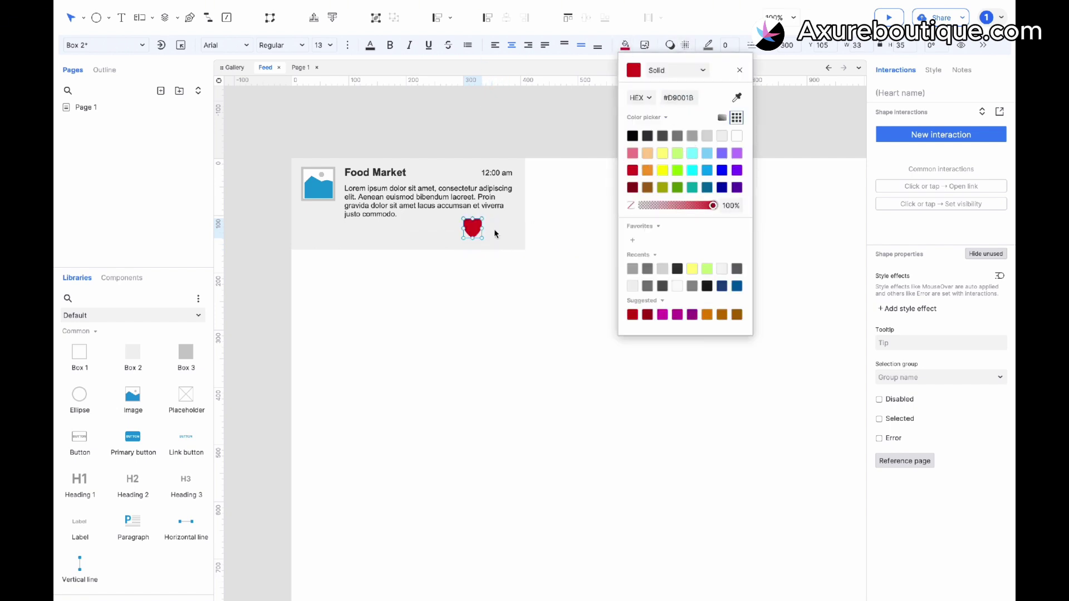
pyautogui.click(474, 234)
pyautogui.moveTo(473, 237)
pyautogui.mouseDown()
pyautogui.moveTo(475, 229)
pyautogui.moveTo(507, 237)
pyautogui.moveTo(481, 232)
pyautogui.mouseUp()
# Change the shape of the heart nearer the card's middle to a star.
pyautogui.rightClick(483, 228)
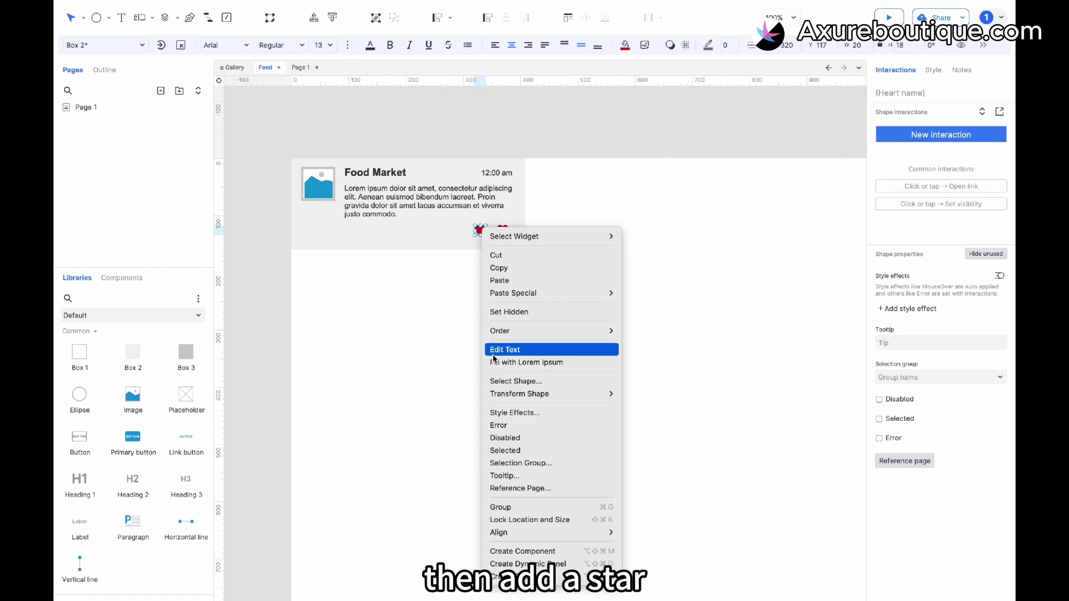
pyautogui.click(503, 382)
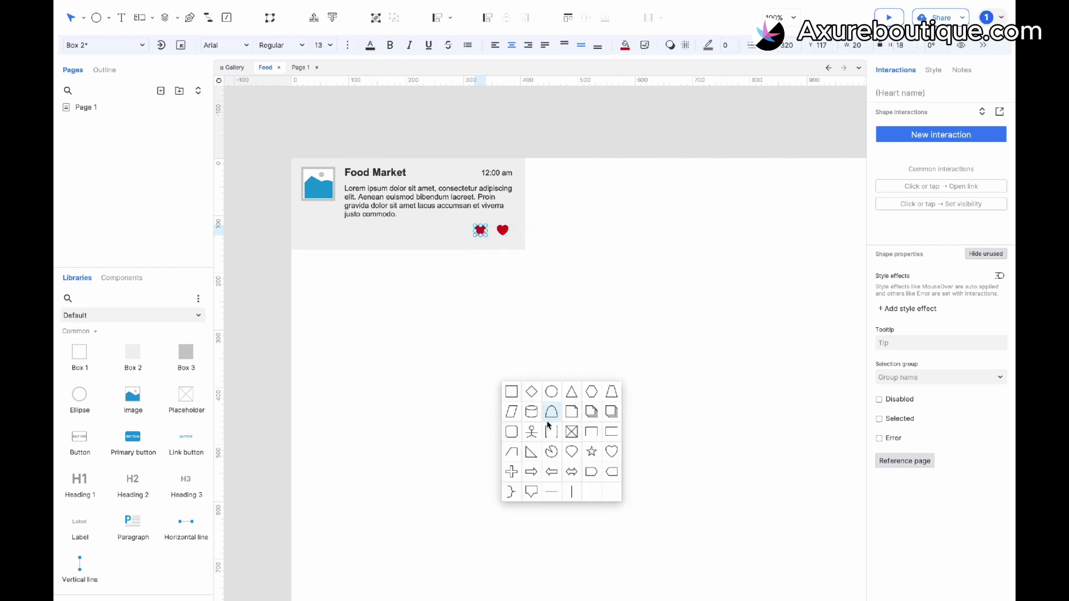
pyautogui.click(590, 451)
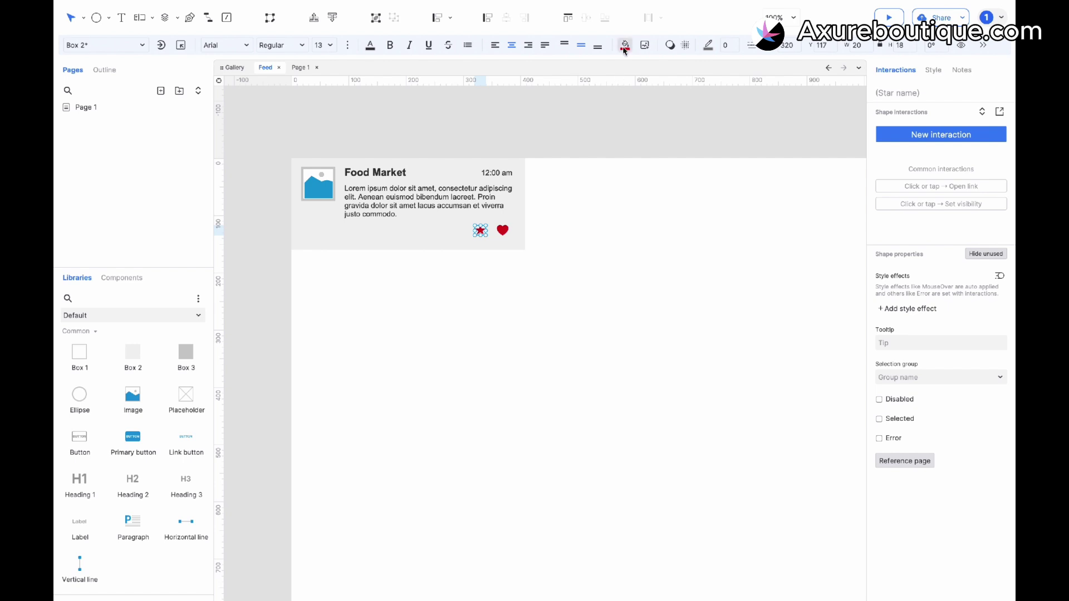
# Fill the star with light yellow #FFFF80 and give it a dark outline.
pyautogui.click(625, 49)
pyautogui.click(709, 271)
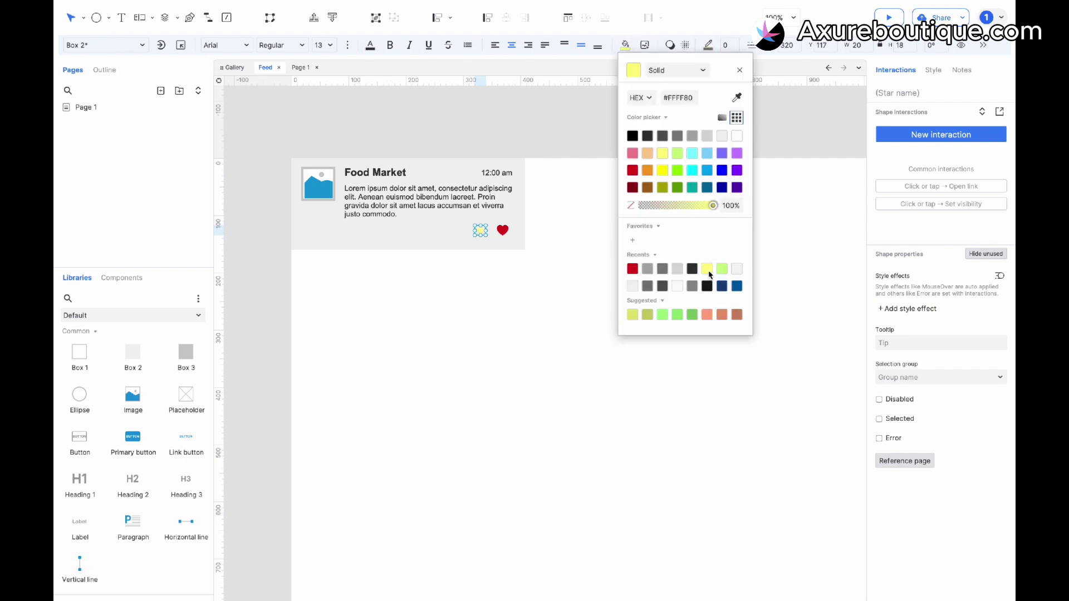
pyautogui.click(572, 244)
pyautogui.click(479, 231)
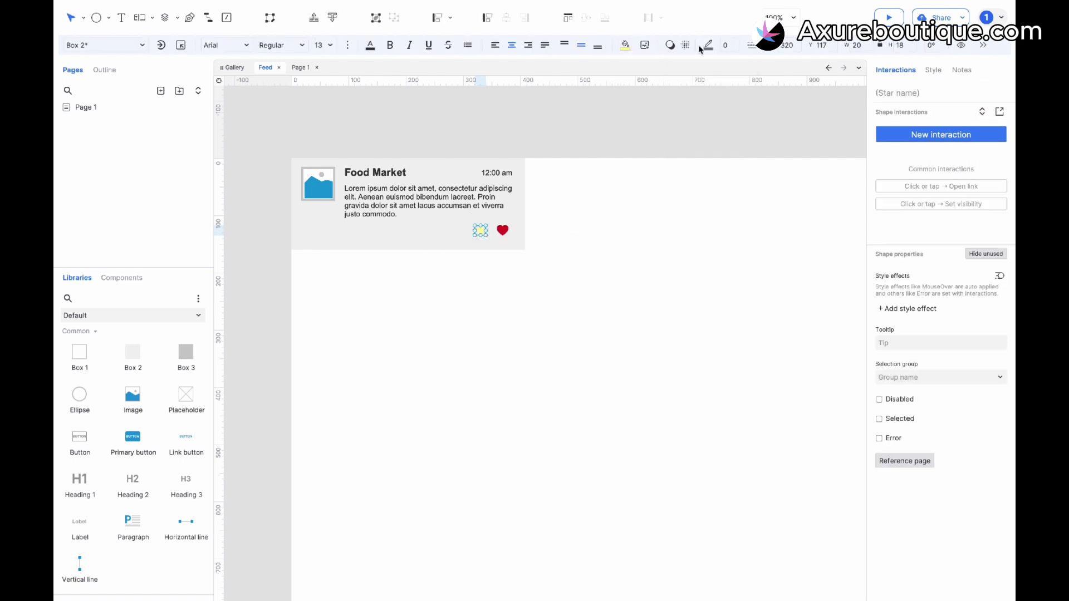
pyautogui.click(622, 214)
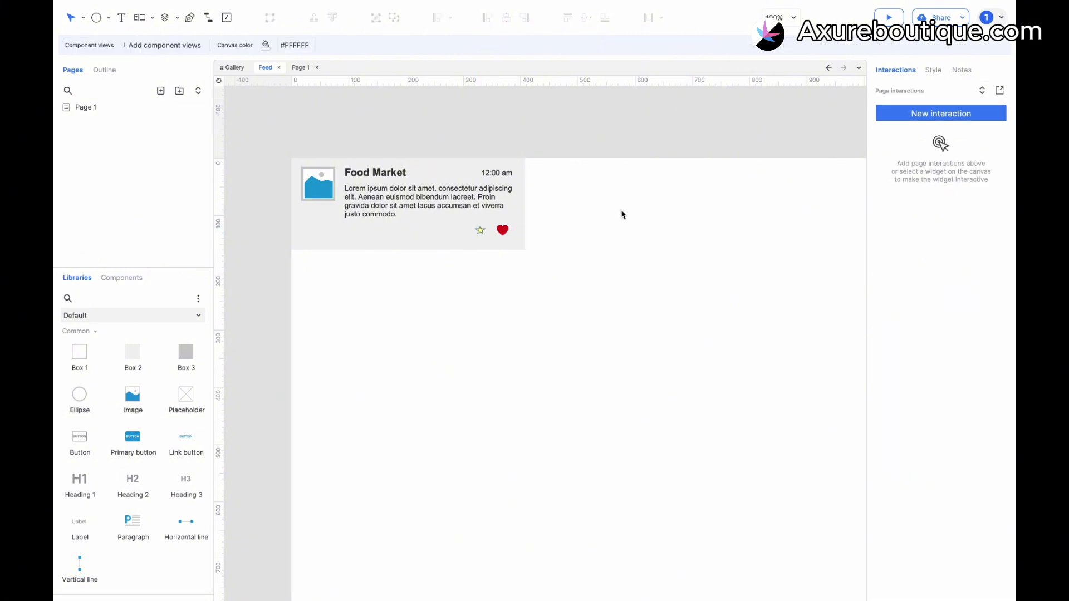
# Enlarge the star to about 26 × 23, fill it with bright yellow #FFFF00, and return from the Feed master to Page 1.
pyautogui.click(480, 231)
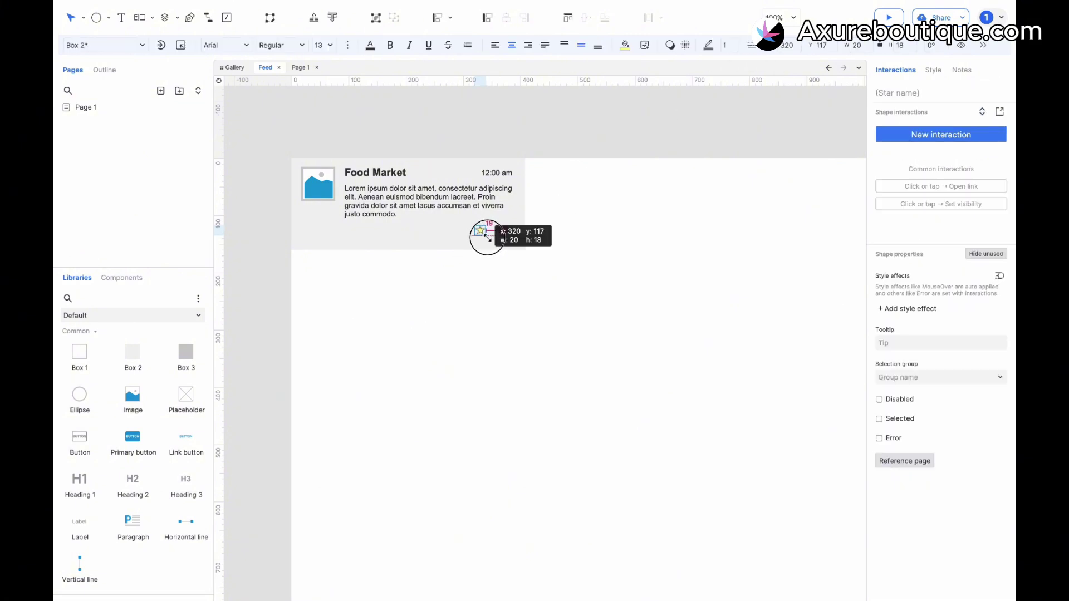
pyautogui.moveTo(490, 240); pyautogui.dragTo(491, 240)
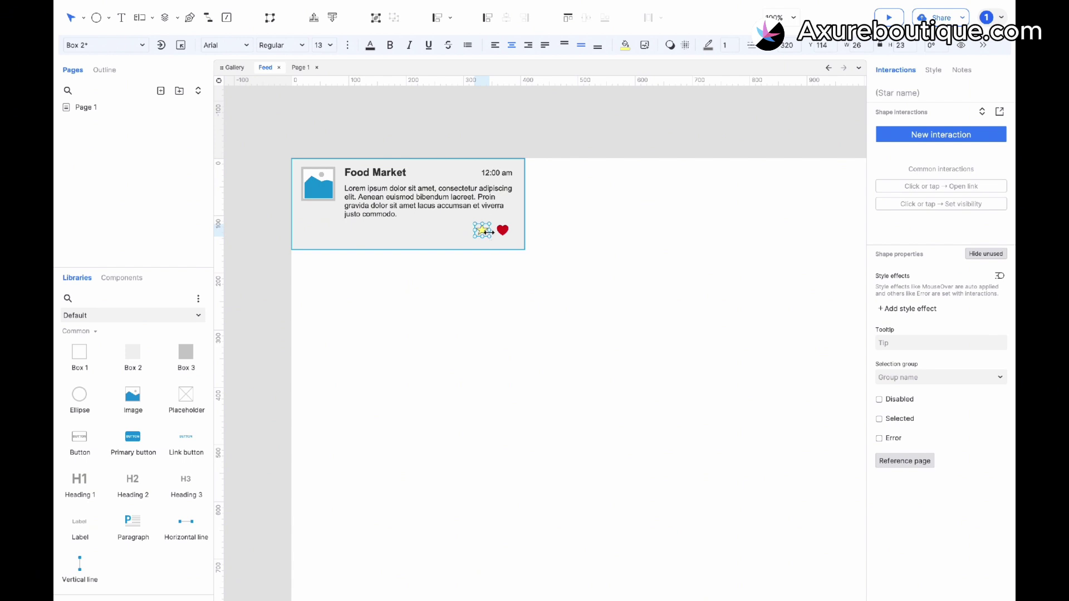
pyautogui.click(625, 46)
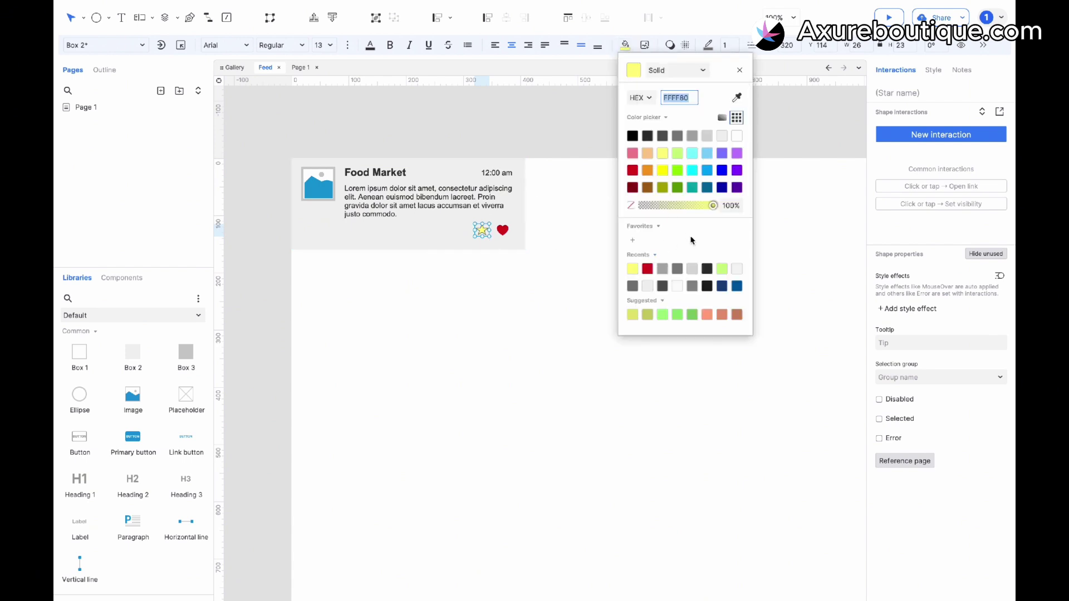
pyautogui.click(662, 170)
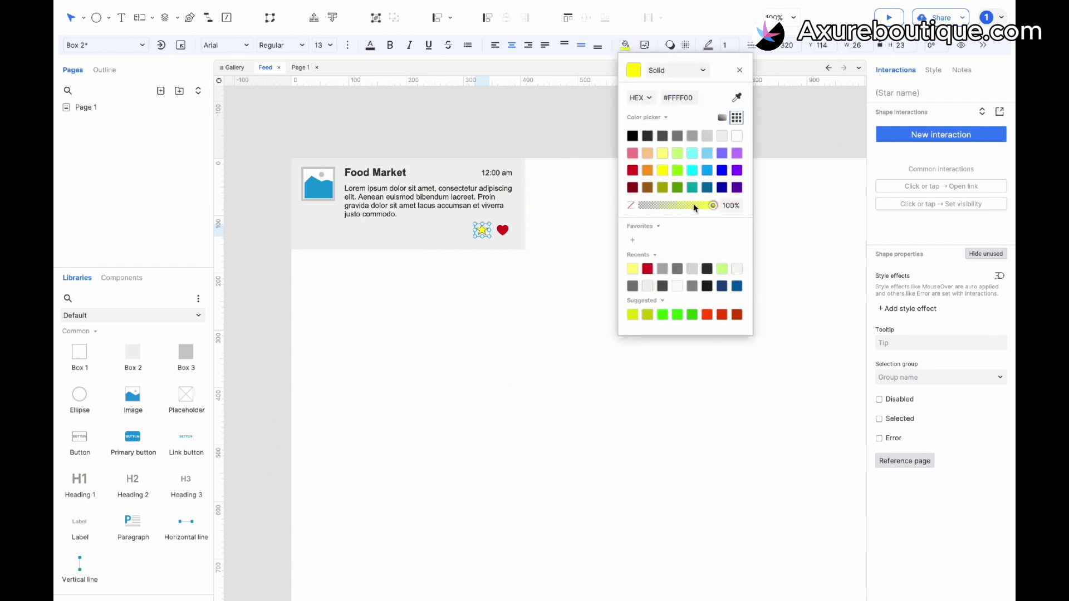
pyautogui.click(508, 266)
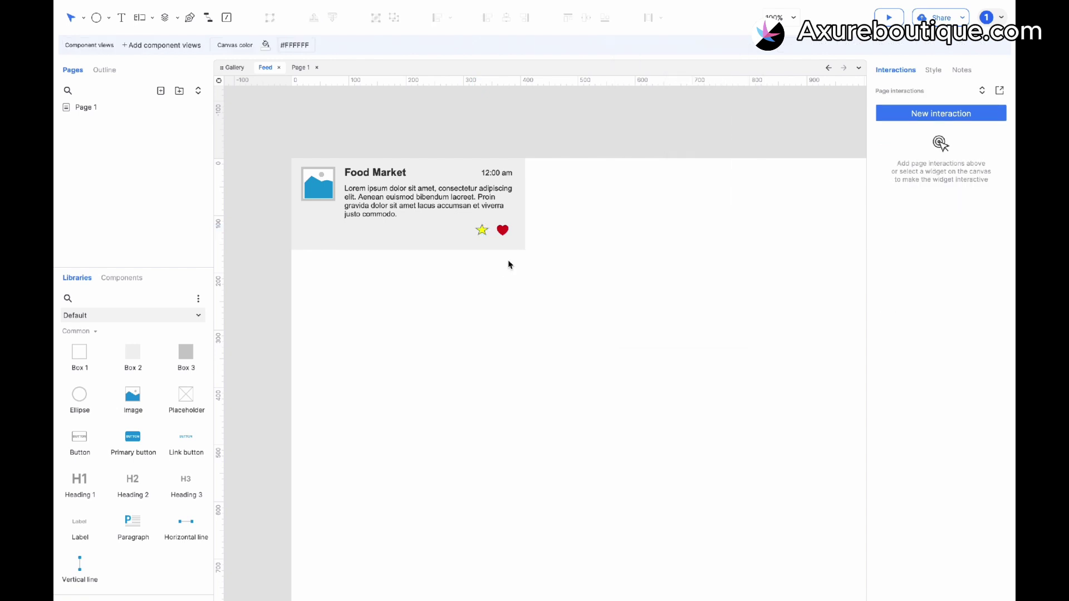
pyautogui.click(279, 69)
pyautogui.moveTo(508, 239); pyautogui.dragTo(515, 299)
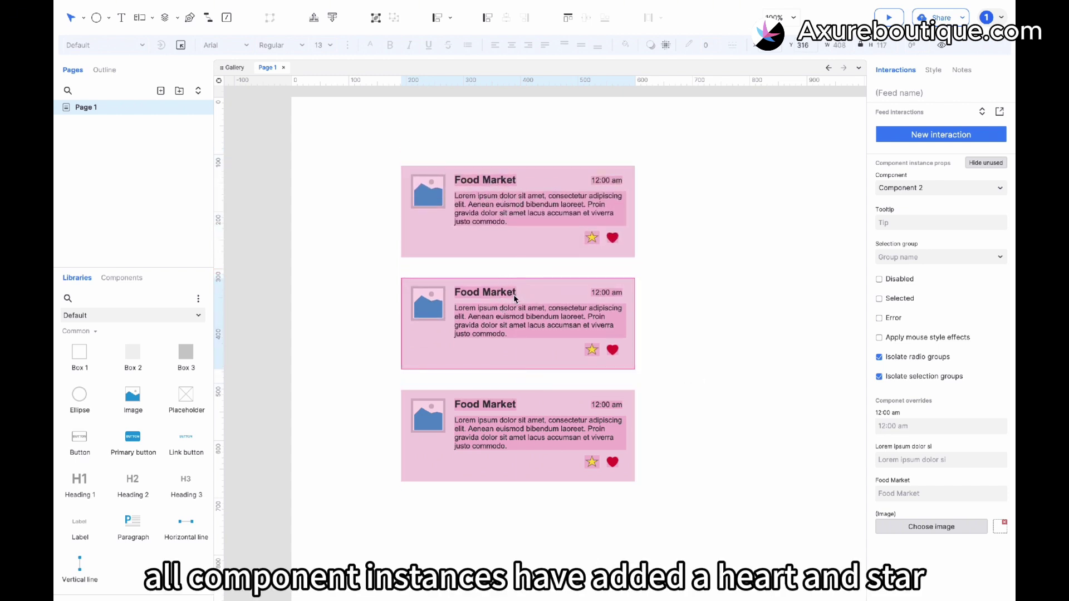
# Set the Feed component's drop behavior to Break Away and place a copy beside the existing instances on Page 1.
pyautogui.click(136, 280)
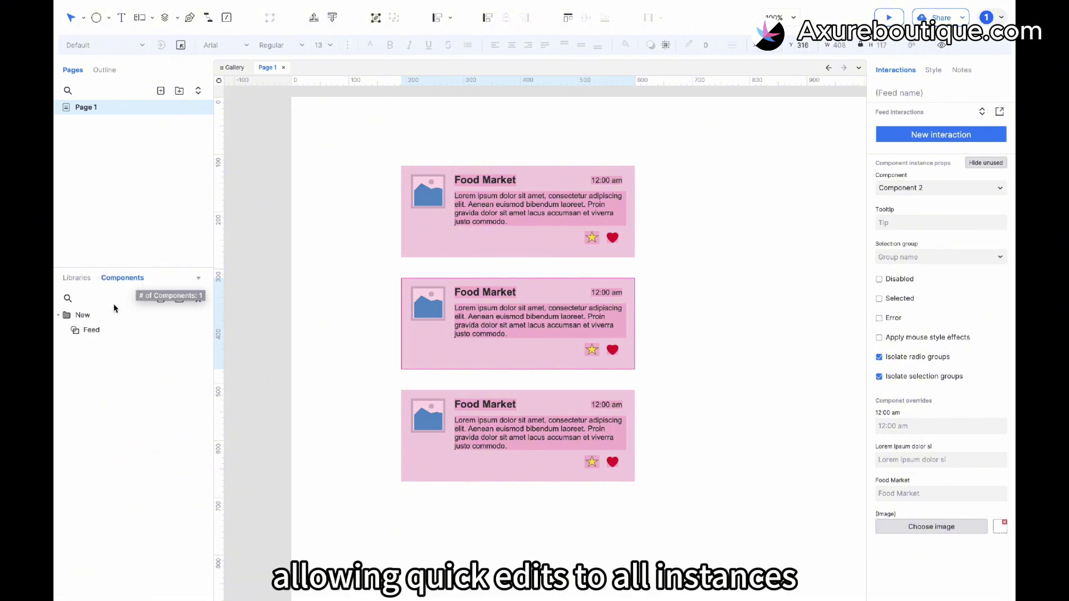
pyautogui.rightClick(89, 330)
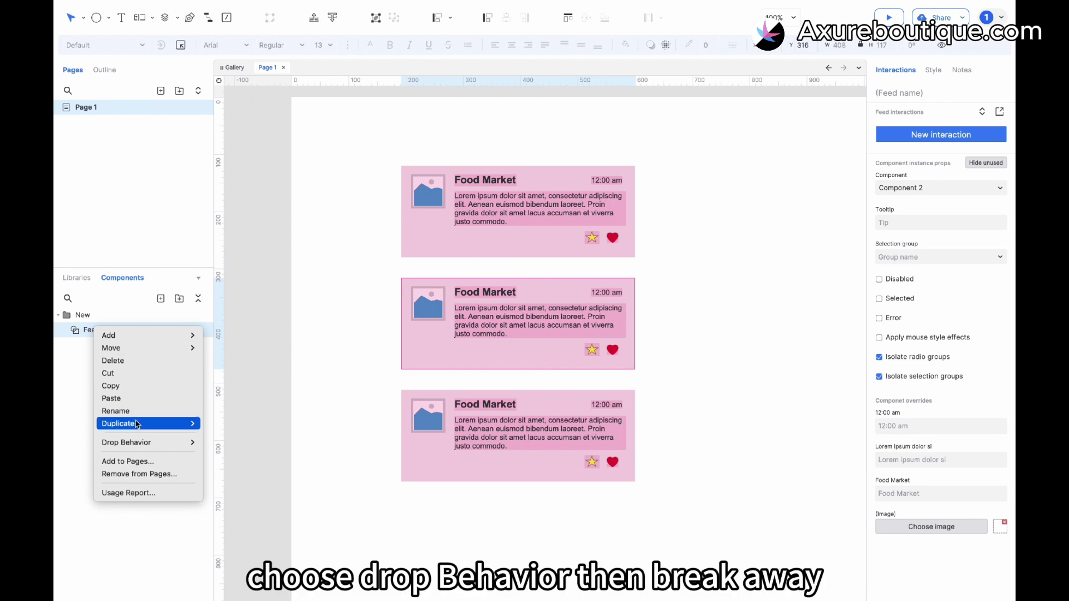
pyautogui.moveTo(143, 444)
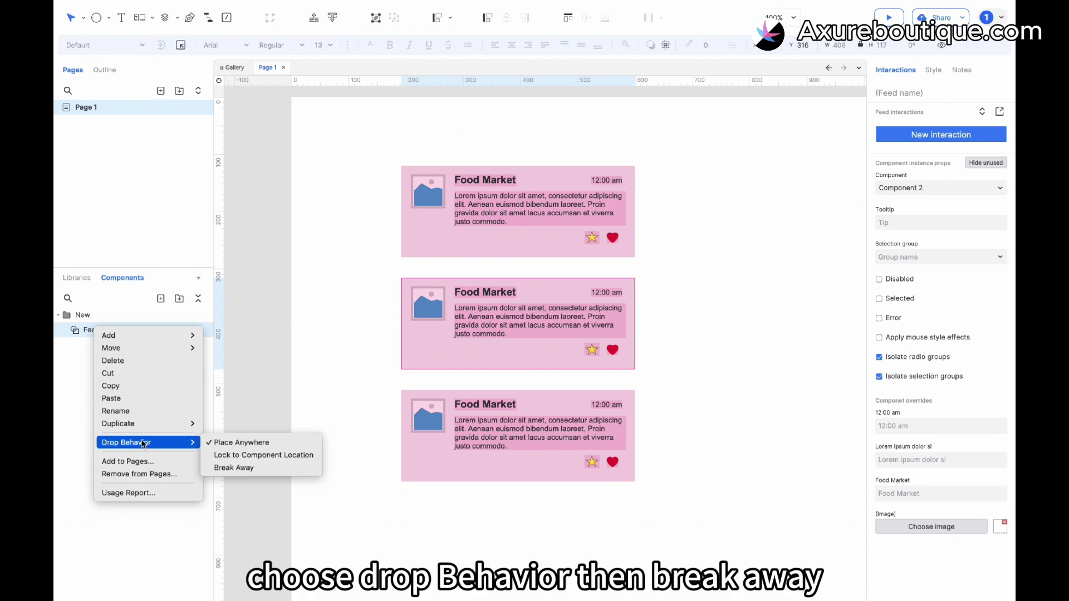
pyautogui.click(245, 468)
pyautogui.click(250, 469)
pyautogui.moveTo(123, 332); pyautogui.dragTo(646, 238)
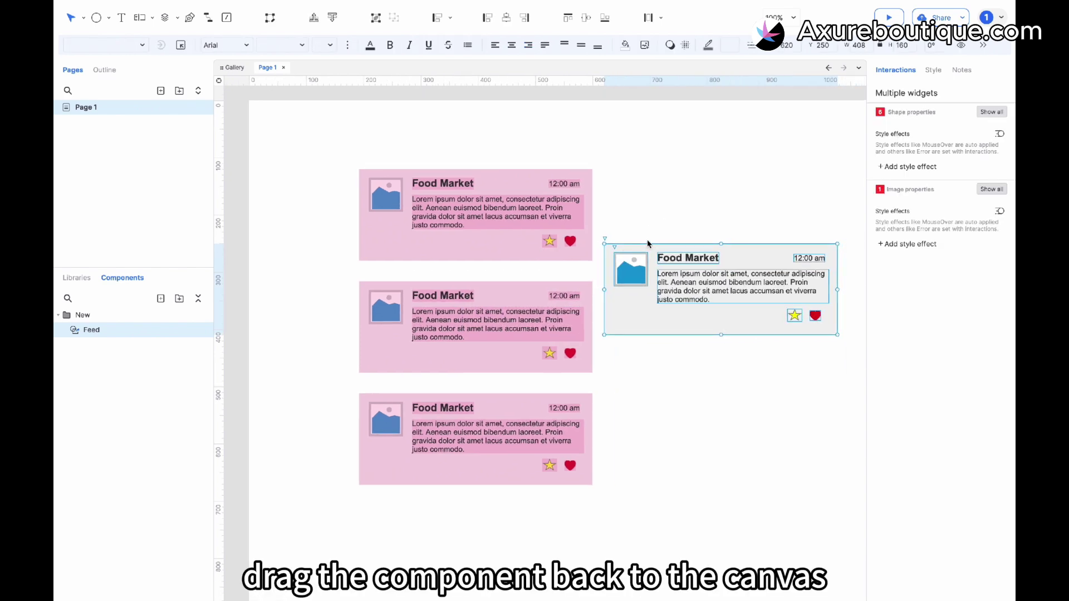
pyautogui.click(634, 244)
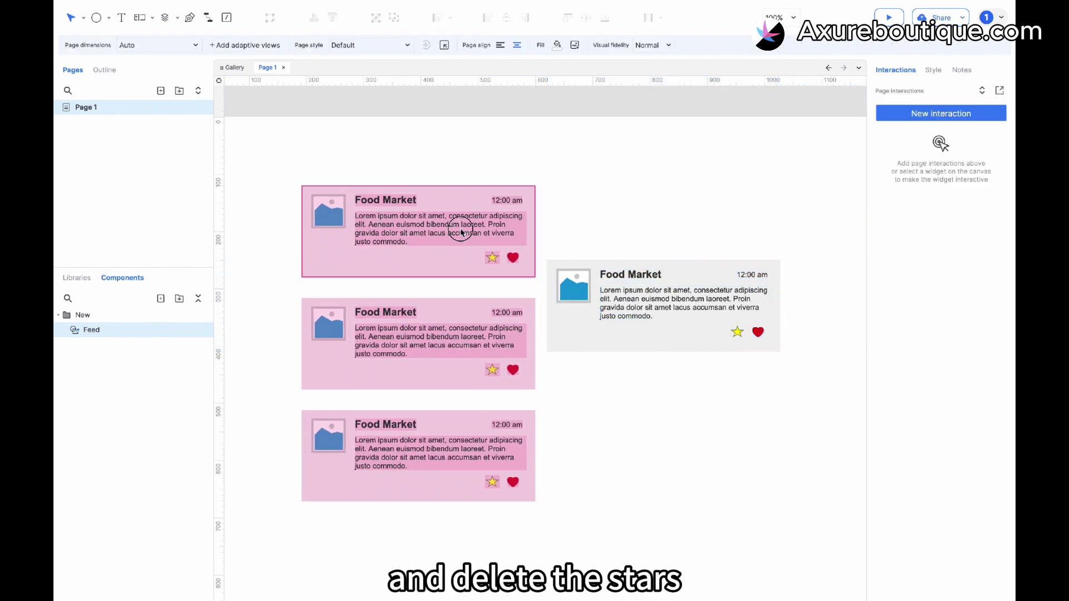
# Delete the star from the detached card copy beside the instances.
pyautogui.click(461, 232)
pyautogui.click(609, 269)
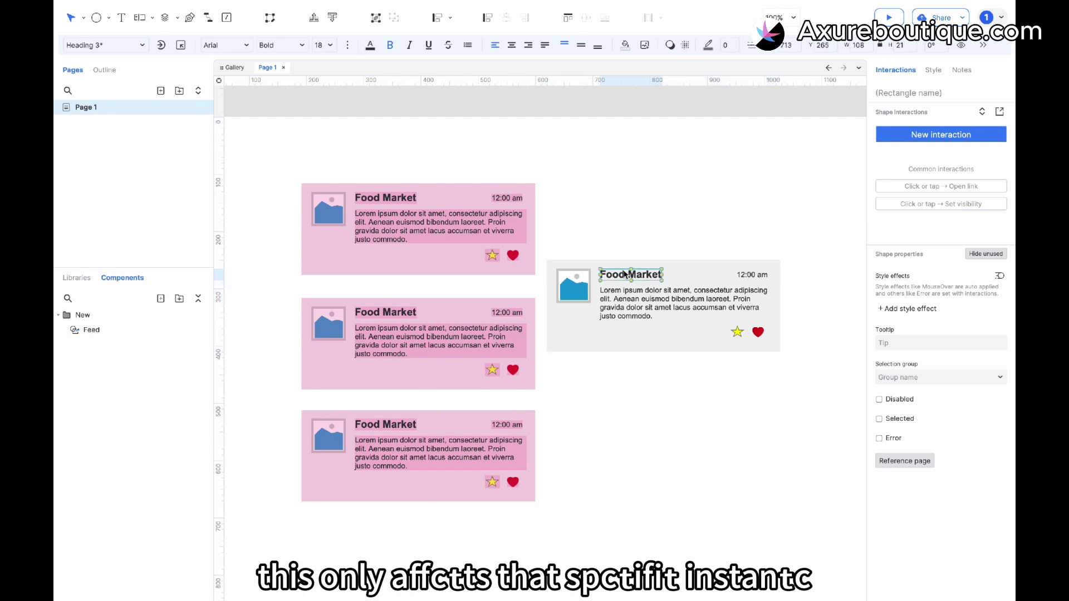
pyautogui.click(736, 333)
pyautogui.press('Delete')
# Delete the star from the Feed master and remove the whole detached card copy from Page 1.
pyautogui.doubleClick(465, 240)
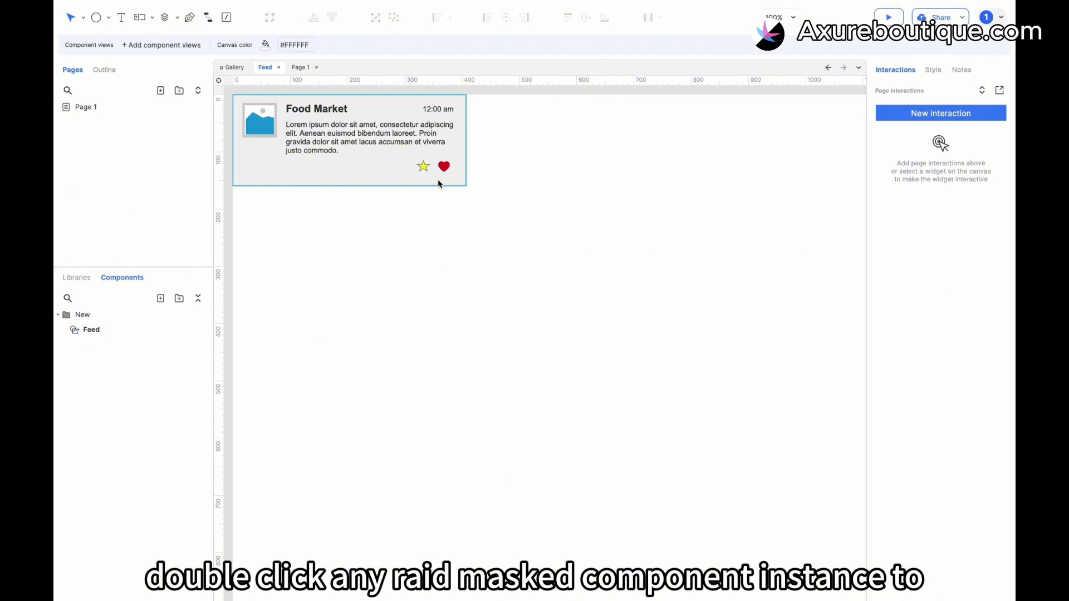
pyautogui.click(424, 167)
pyautogui.press('Delete')
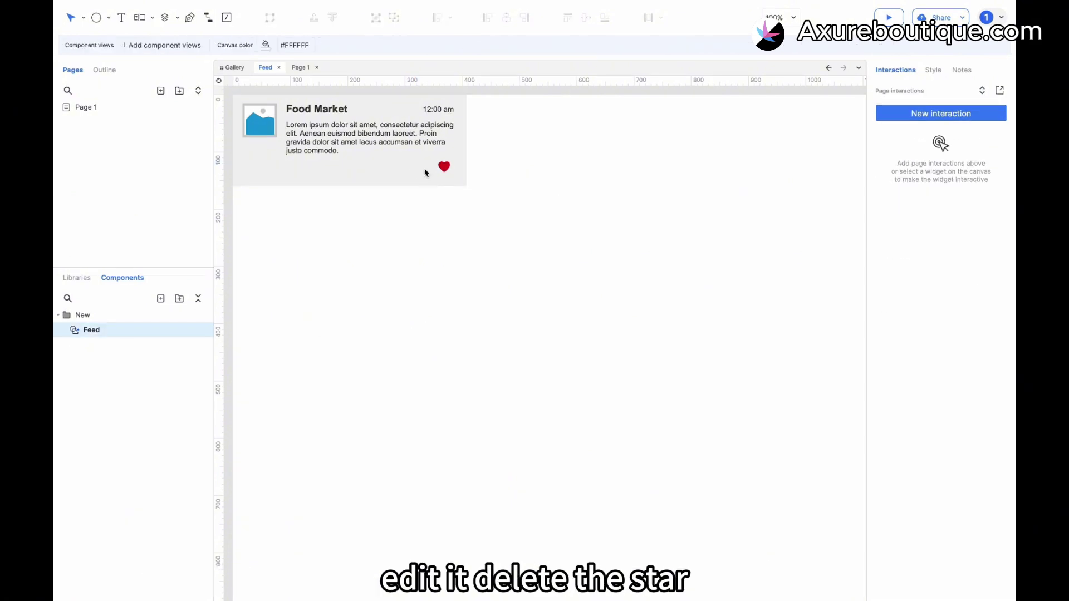
pyautogui.click(280, 68)
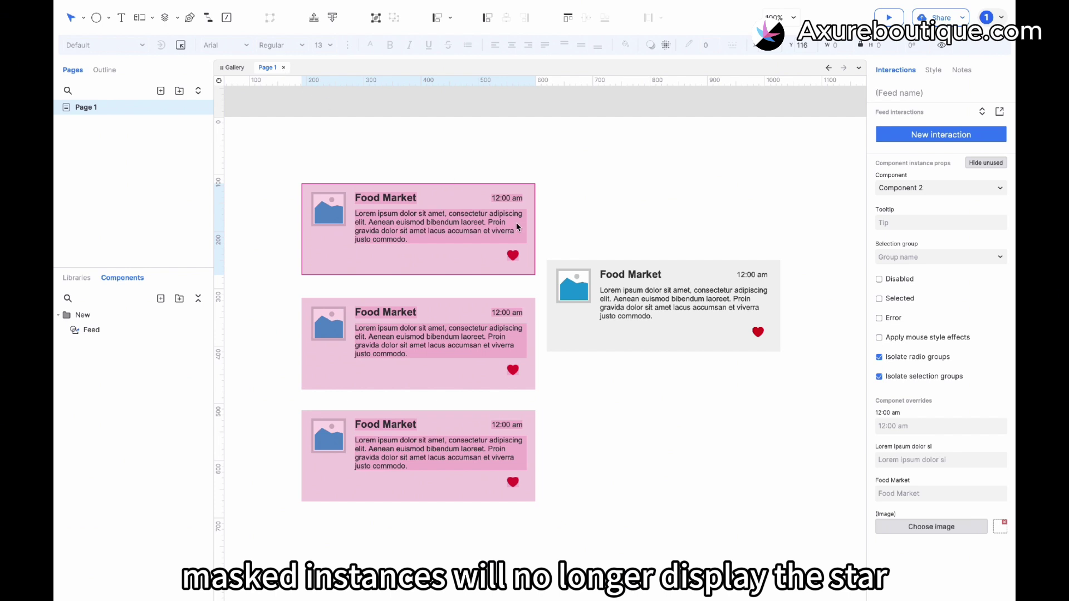
pyautogui.moveTo(586, 234); pyautogui.dragTo(810, 420)
pyautogui.press('Delete')
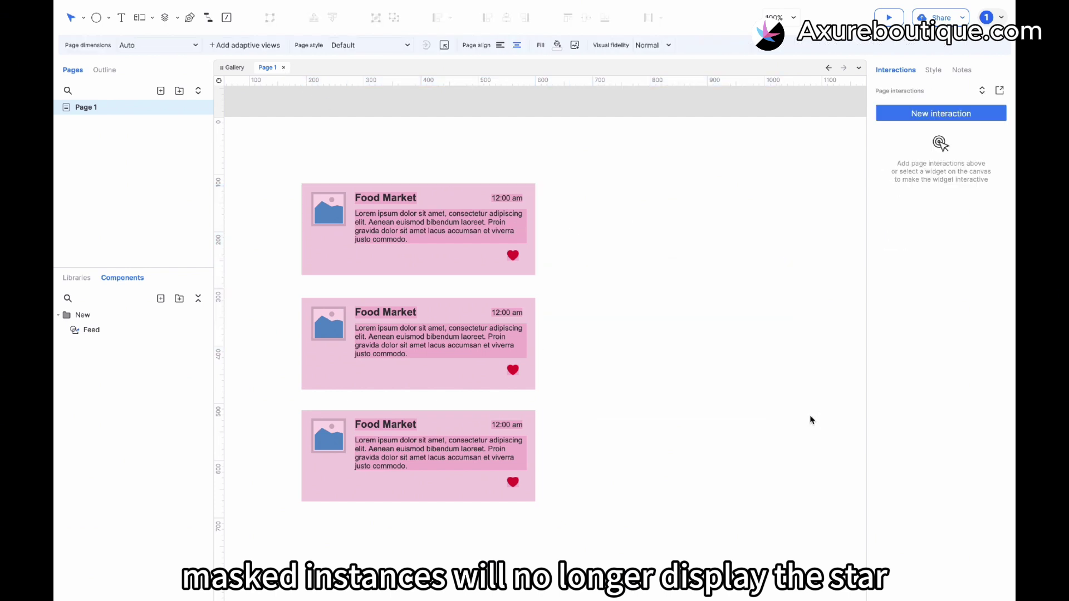
# Set the Feed component's drop behavior to Lock to Component Location and place an instance on Page 1.
pyautogui.rightClick(97, 331)
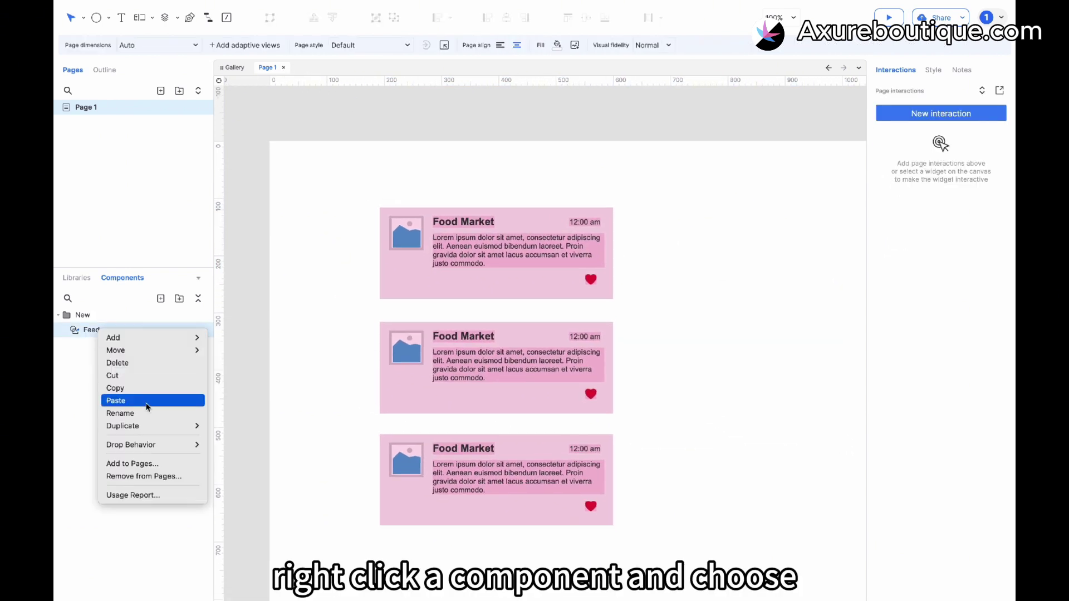
pyautogui.moveTo(178, 445)
pyautogui.click(241, 457)
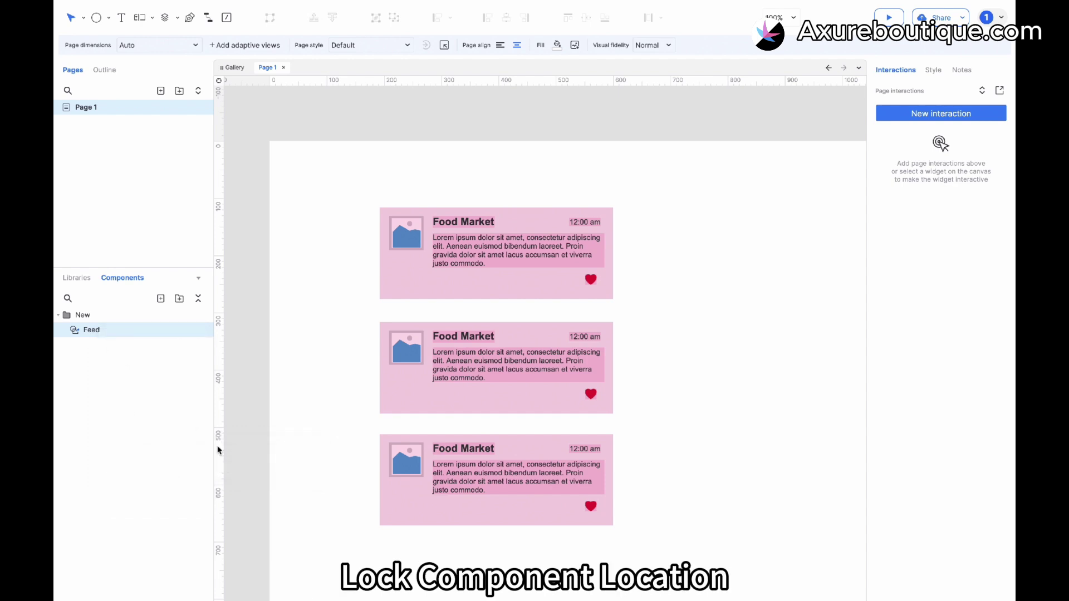
pyautogui.moveTo(99, 334); pyautogui.dragTo(275, 232)
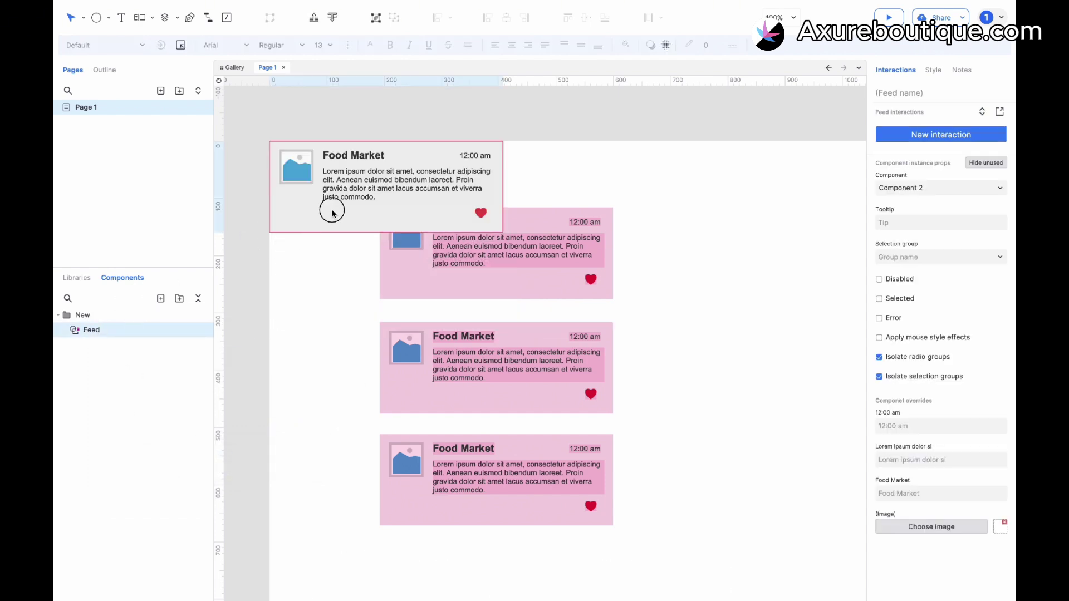
pyautogui.click(614, 216)
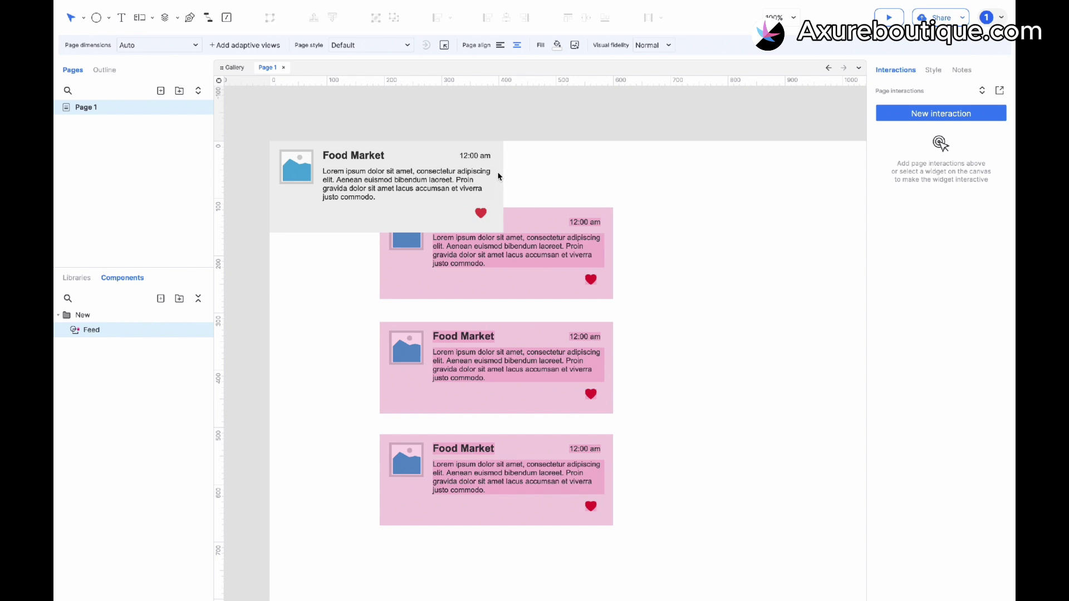
# Open the Feed master from the locked instance, return to Page 1 and delete that instance.
pyautogui.doubleClick(412, 177)
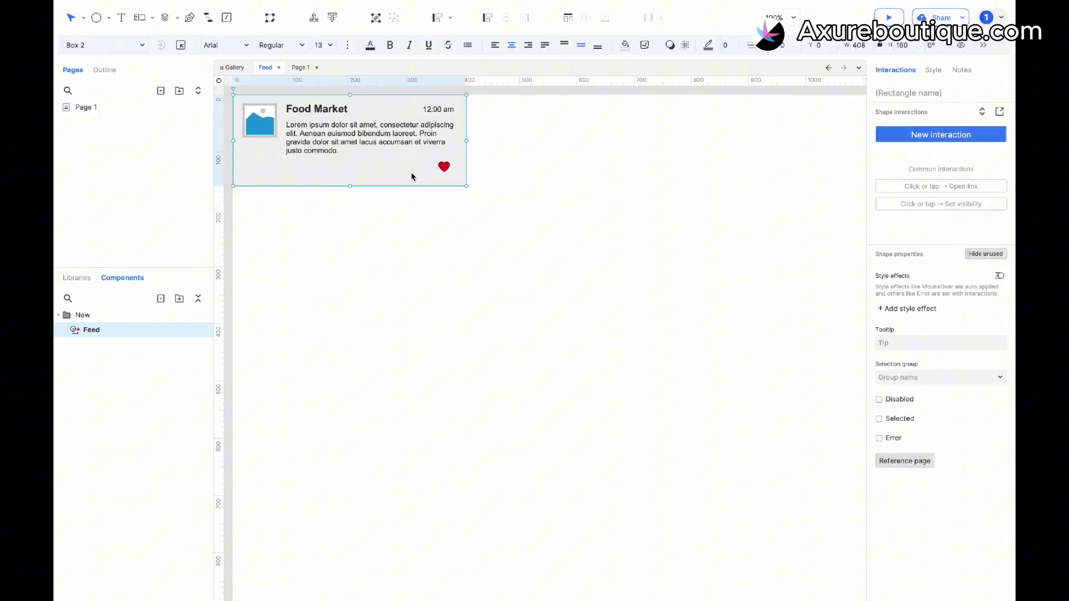
pyautogui.click(283, 68)
pyautogui.click(366, 169)
pyautogui.press('Delete')
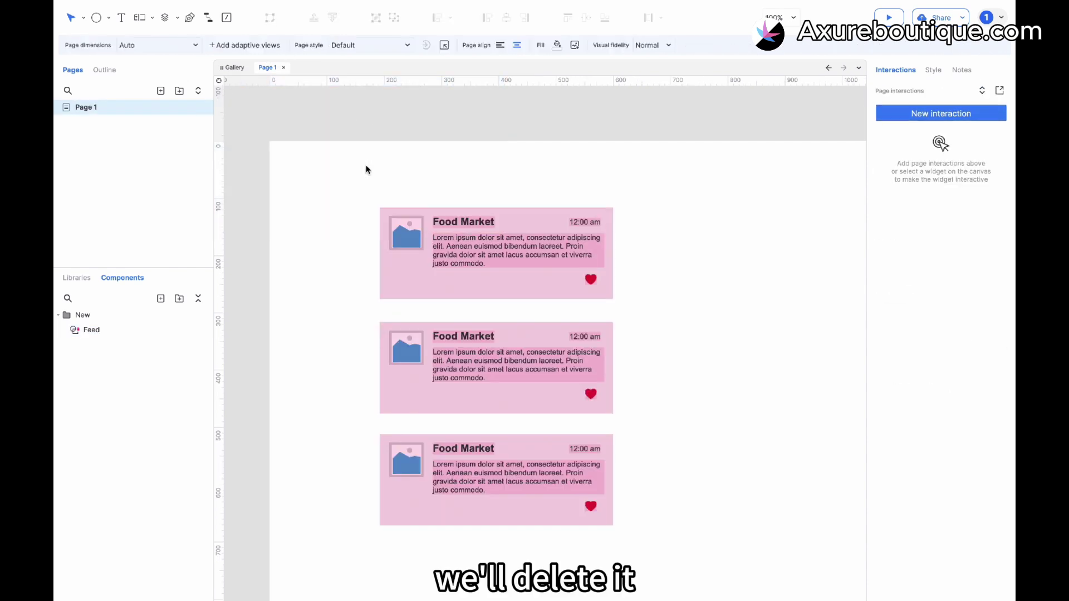
# Override the first Feed instance's image with the PNG ending in 0002@2x from the Images folder.
pyautogui.click(491, 247)
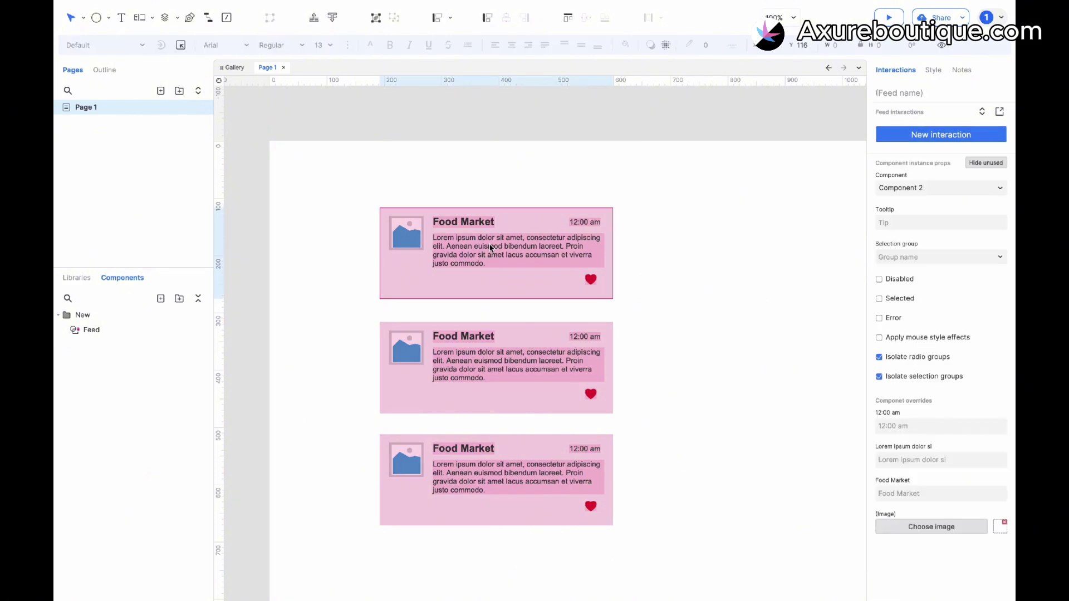
pyautogui.click(973, 527)
pyautogui.click(718, 138)
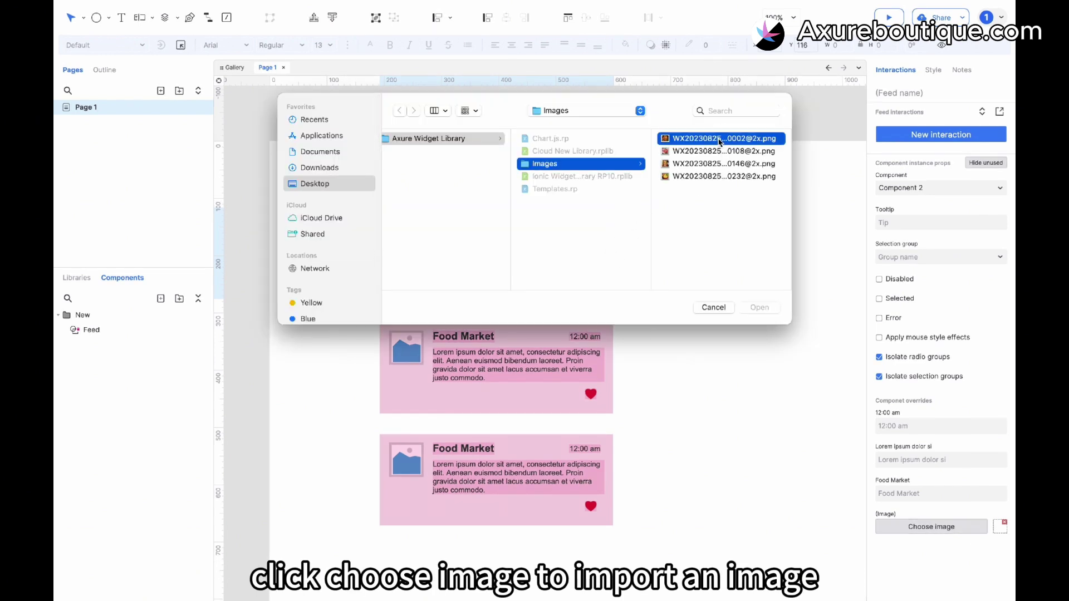
pyautogui.doubleClick(614, 142)
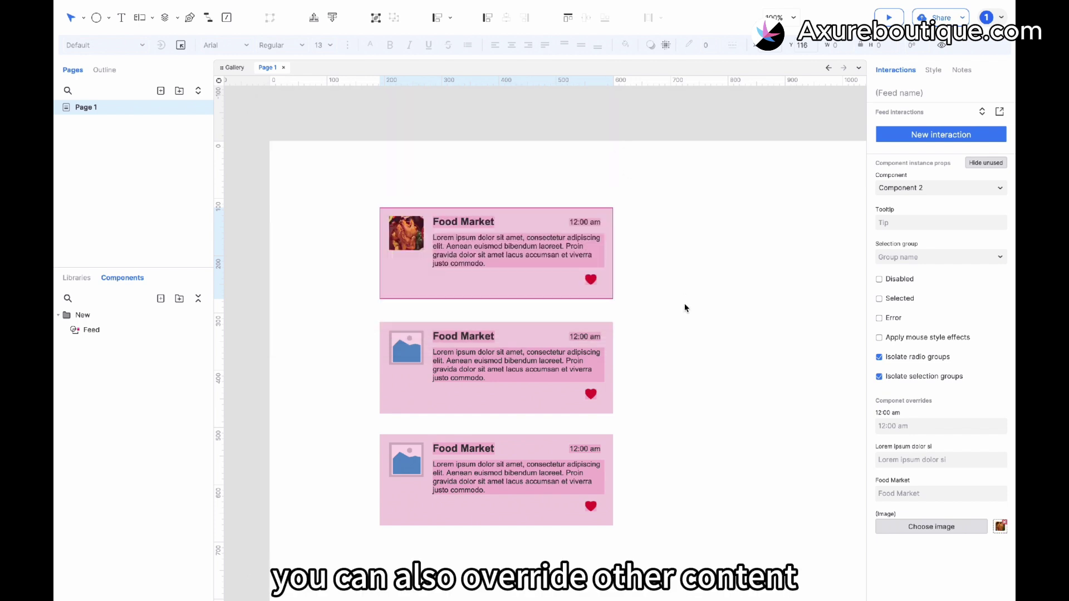
# Override the first instance's time with "13:00", its paragraph with "This is the new content" and its heading with "Whole food".
pyautogui.click(882, 426)
pyautogui.write('13:00')
pyautogui.click(913, 459)
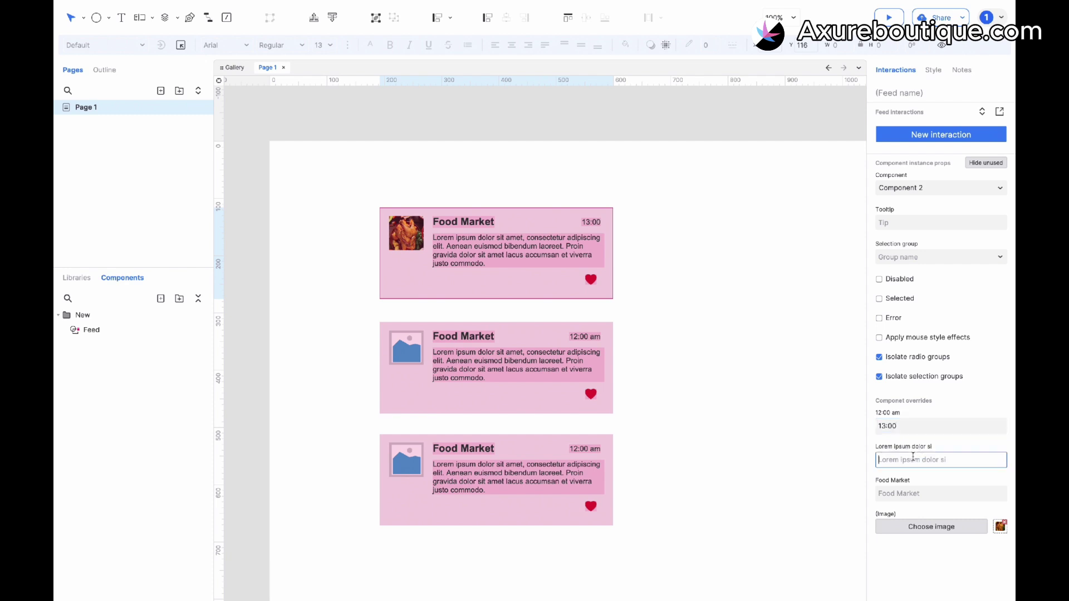
pyautogui.write('This is the new content')
pyautogui.click(923, 498)
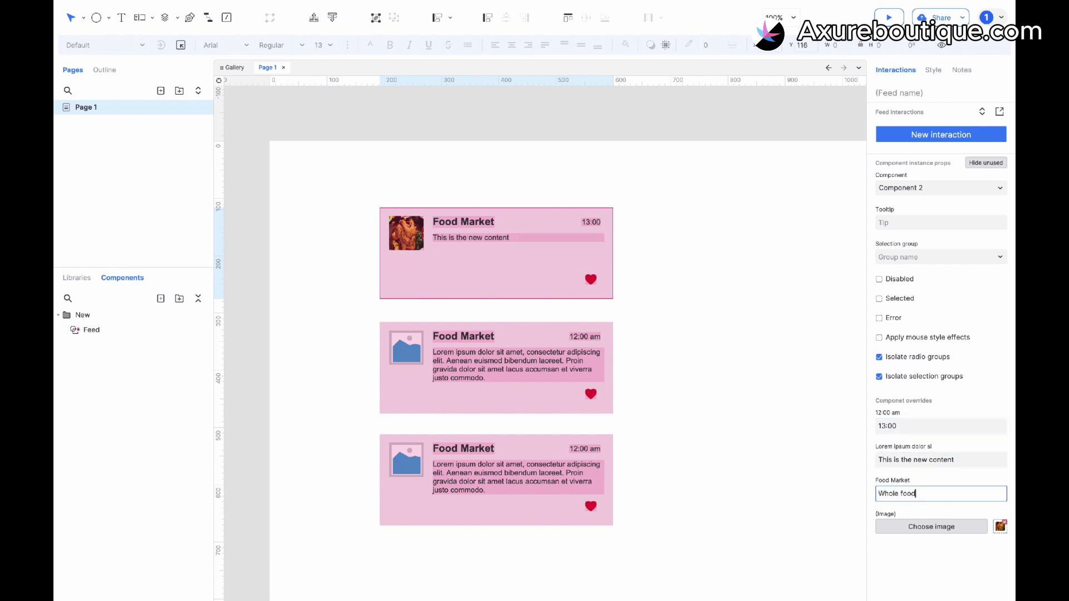
pyautogui.write('Whole food')
pyautogui.click(737, 484)
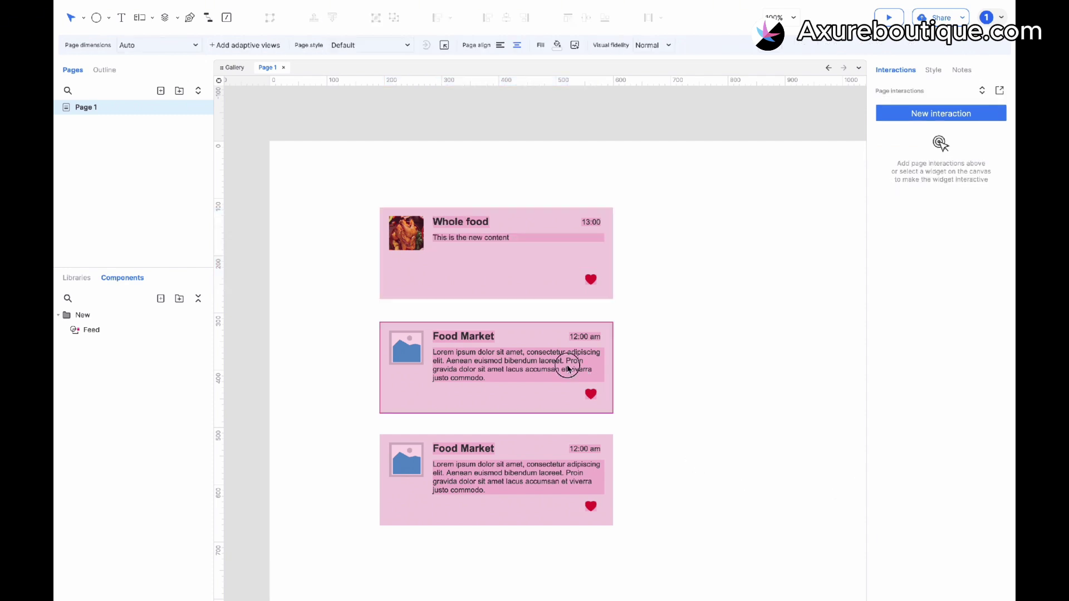
pyautogui.click(579, 369)
pyautogui.click(931, 526)
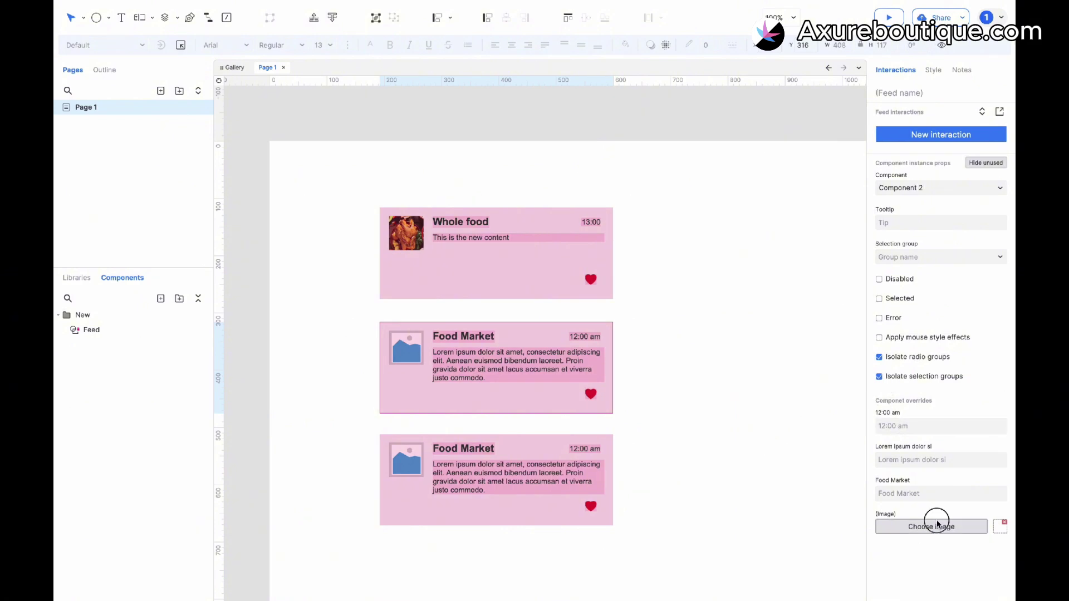
pyautogui.click(705, 150)
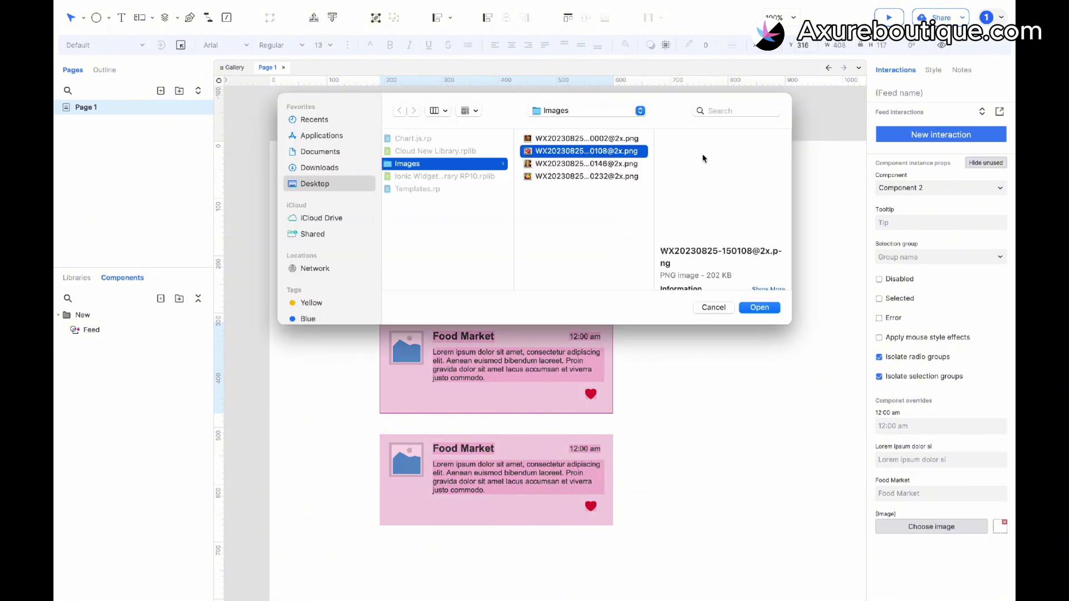
pyautogui.click(759, 307)
# Override the third Feed instance's image with the PNG ending in 0146@2x from the Images folder.
pyautogui.click(475, 460)
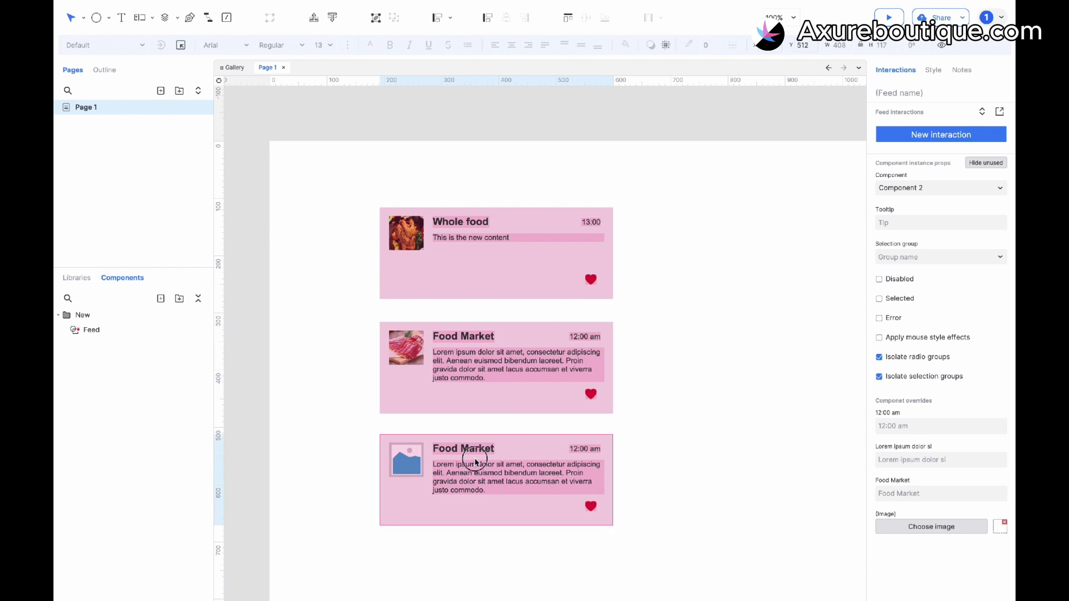
pyautogui.click(915, 528)
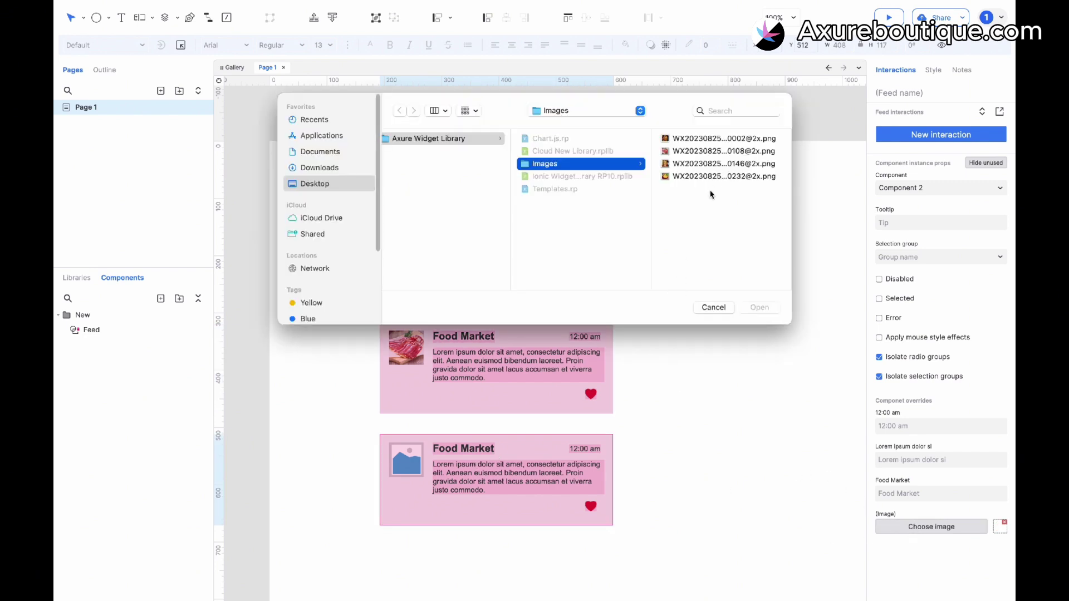
pyautogui.click(710, 164)
pyautogui.doubleClick(581, 165)
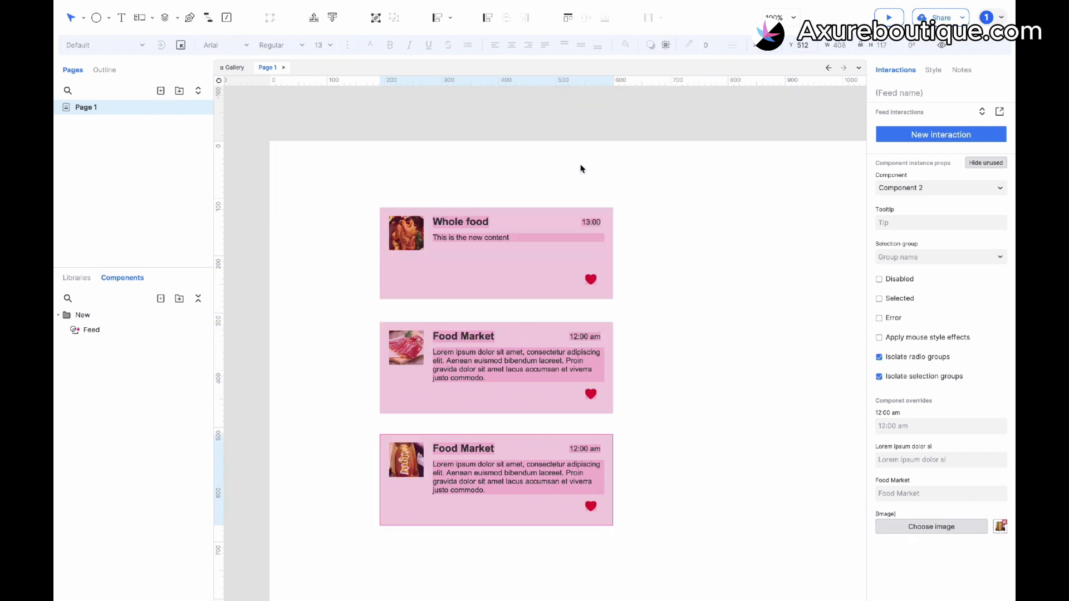
# Break the "Whole food" instance away from its component and move all its widgets together to about x 180, y 73.
pyautogui.click(479, 259)
pyautogui.rightClick(500, 262)
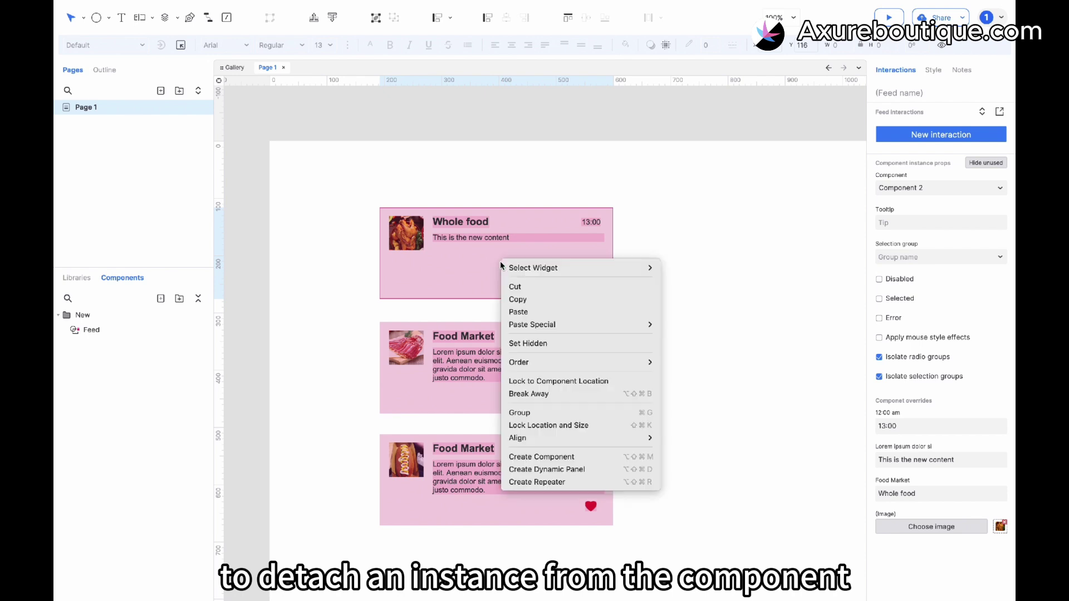
pyautogui.click(524, 393)
pyautogui.click(688, 194)
pyautogui.moveTo(700, 205); pyautogui.dragTo(354, 288)
pyautogui.moveTo(460, 262)
pyautogui.mouseDown()
pyautogui.moveTo(473, 229)
pyautogui.moveTo(455, 247)
pyautogui.mouseUp()
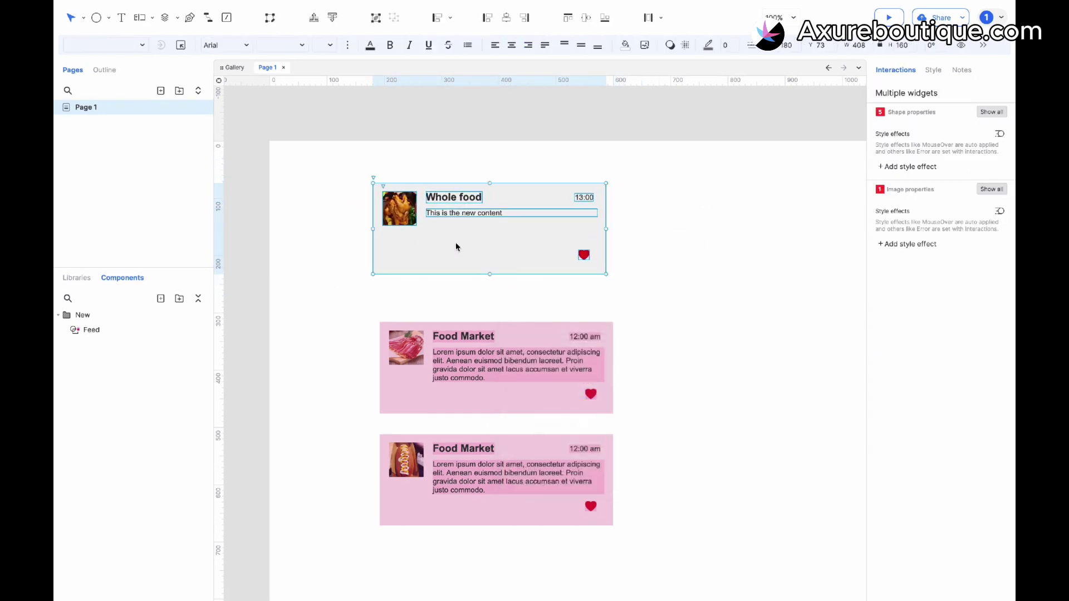
# Delete the detached card and the second Feed instance, and move the remaining Feed instance to about x 192, y 88.
pyautogui.press('Delete')
pyautogui.moveTo(513, 330); pyautogui.dragTo(515, 279)
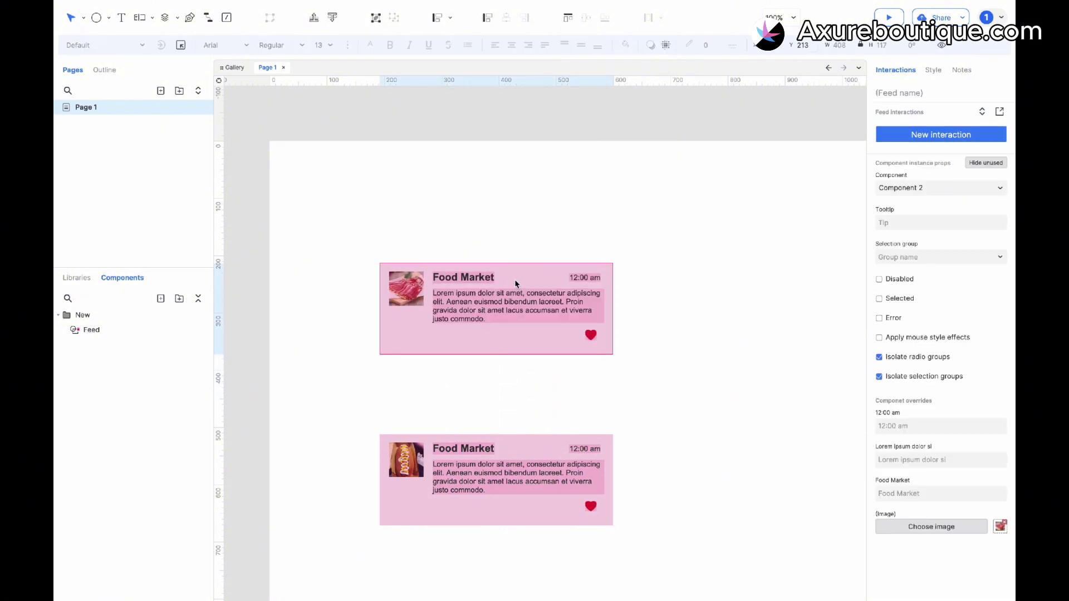
pyautogui.press('Delete')
pyautogui.click(502, 479)
pyautogui.moveTo(502, 479); pyautogui.dragTo(502, 236)
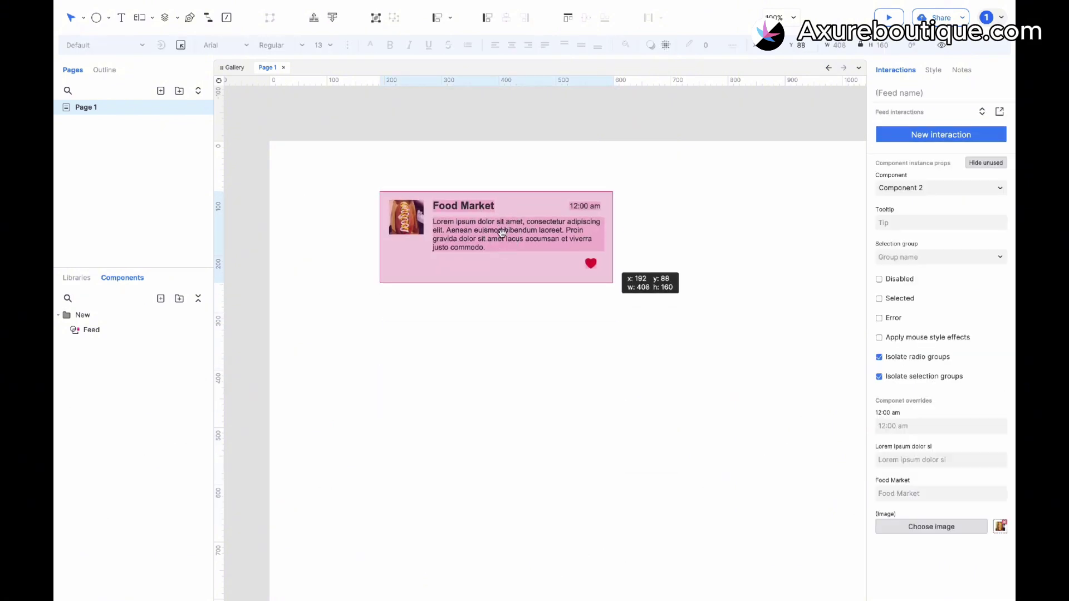
# Place a primary button below the Feed instance at about x 192, y 380, and label it "Hide".
pyautogui.click(81, 284)
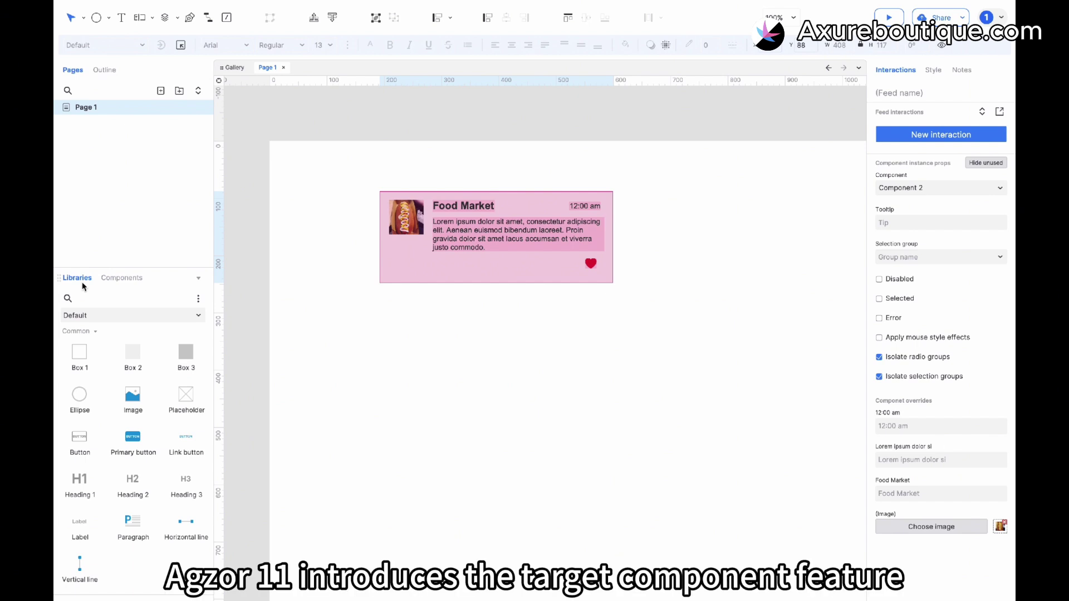
pyautogui.moveTo(140, 444); pyautogui.dragTo(379, 361)
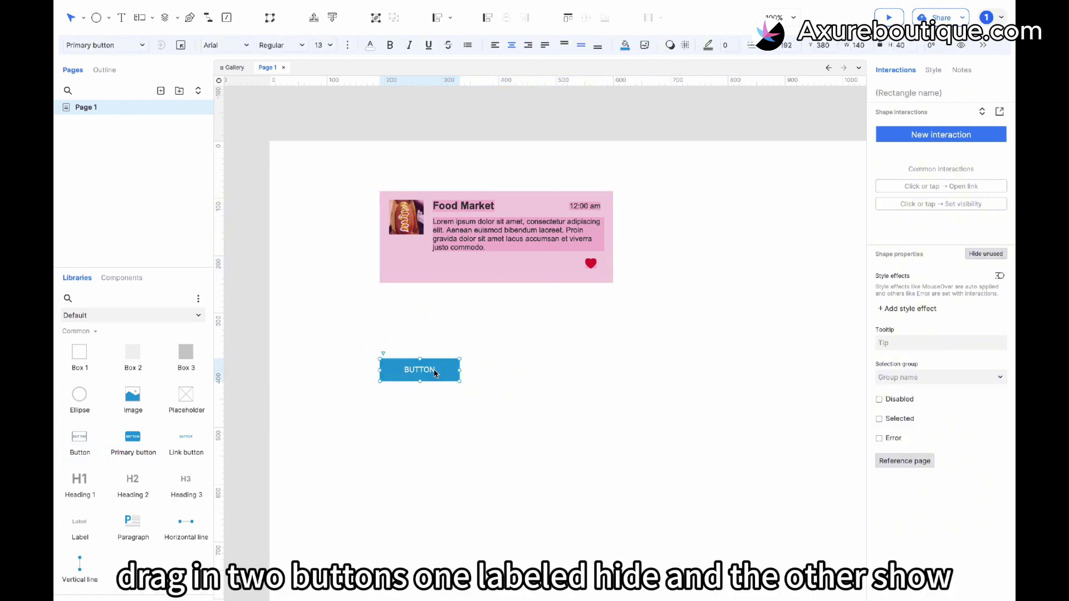
pyautogui.doubleClick(436, 374)
pyautogui.write('Hide')
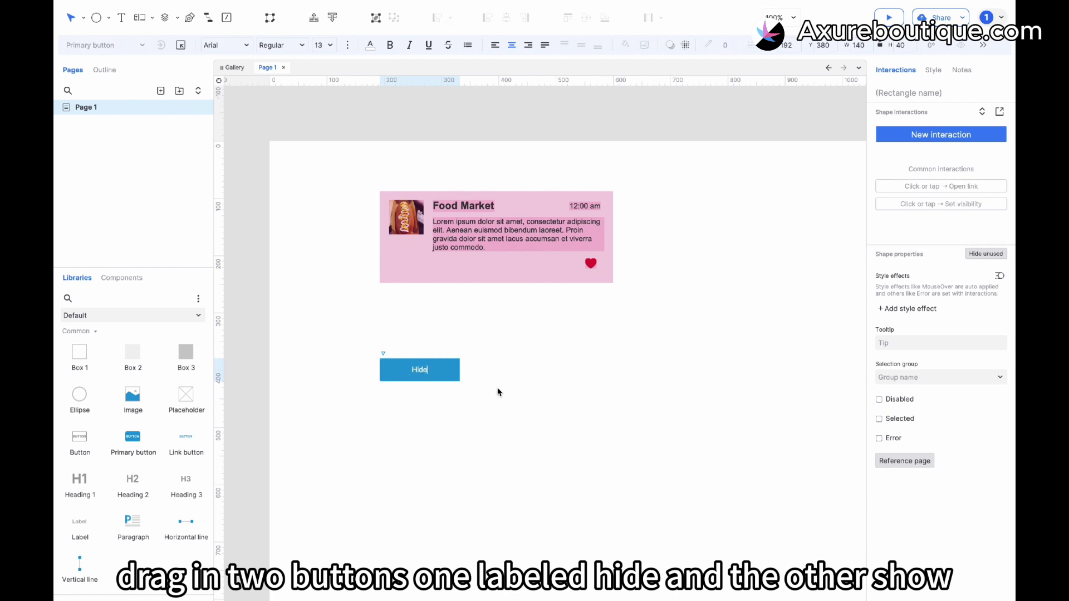
pyautogui.press('Escape')
# Narrow the Hide button to about 88 wide and duplicate it beside itself at about x 308, labelling the copy "Show".
pyautogui.moveTo(460, 370)
pyautogui.mouseDown()
pyautogui.moveTo(412, 375)
pyautogui.moveTo(475, 366)
pyautogui.mouseUp()
pyautogui.doubleClick(471, 370)
pyautogui.write('Show')
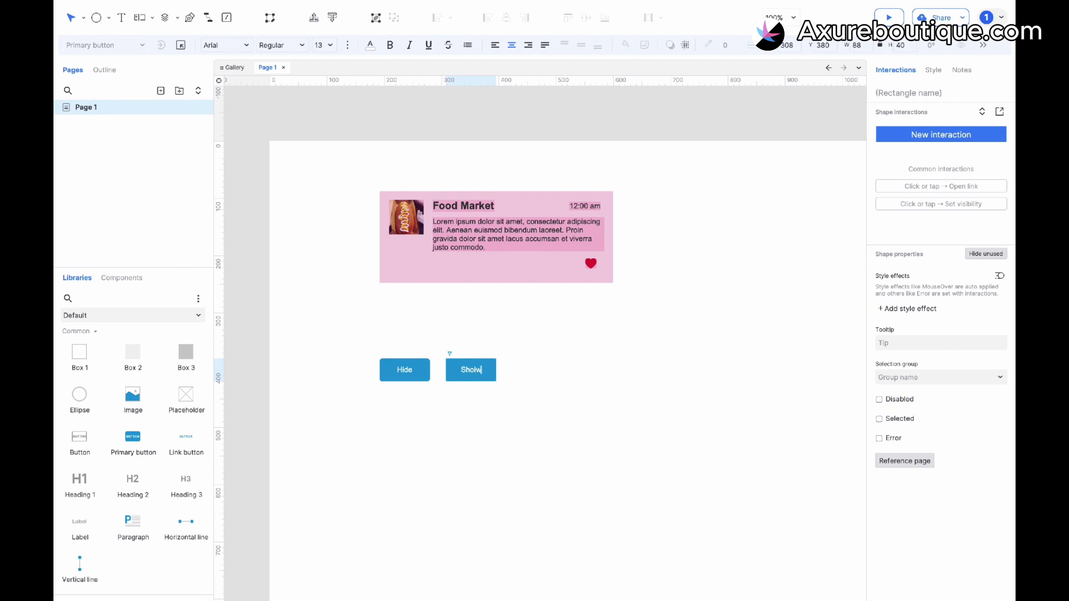
pyautogui.click(455, 426)
# Give the Hide button a Click or tap interaction with a Show/hide action that hides the Feed instance.
pyautogui.click(405, 369)
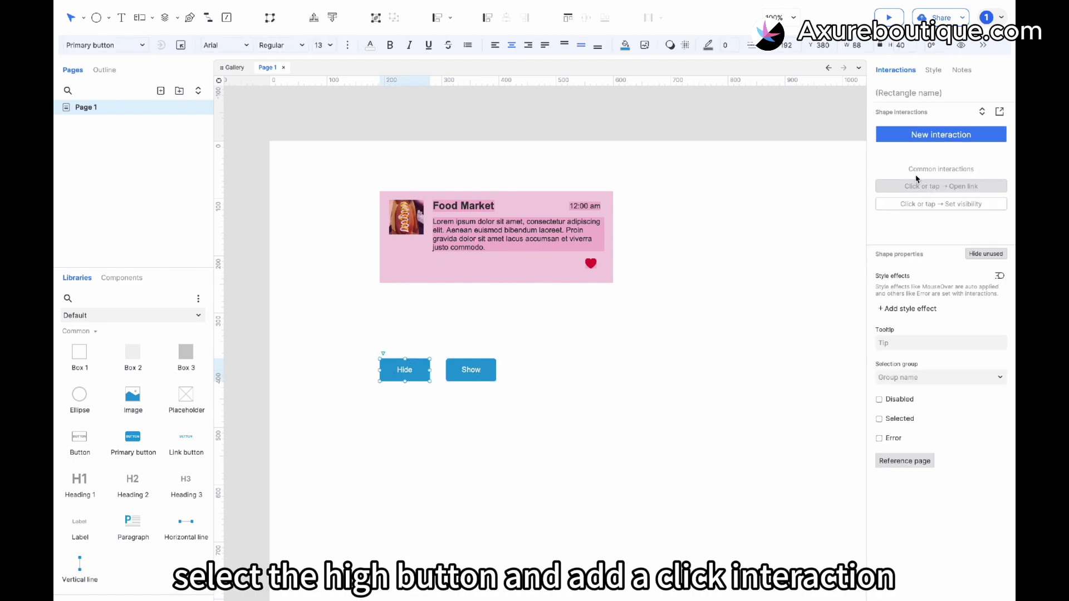
pyautogui.click(914, 137)
pyautogui.click(905, 167)
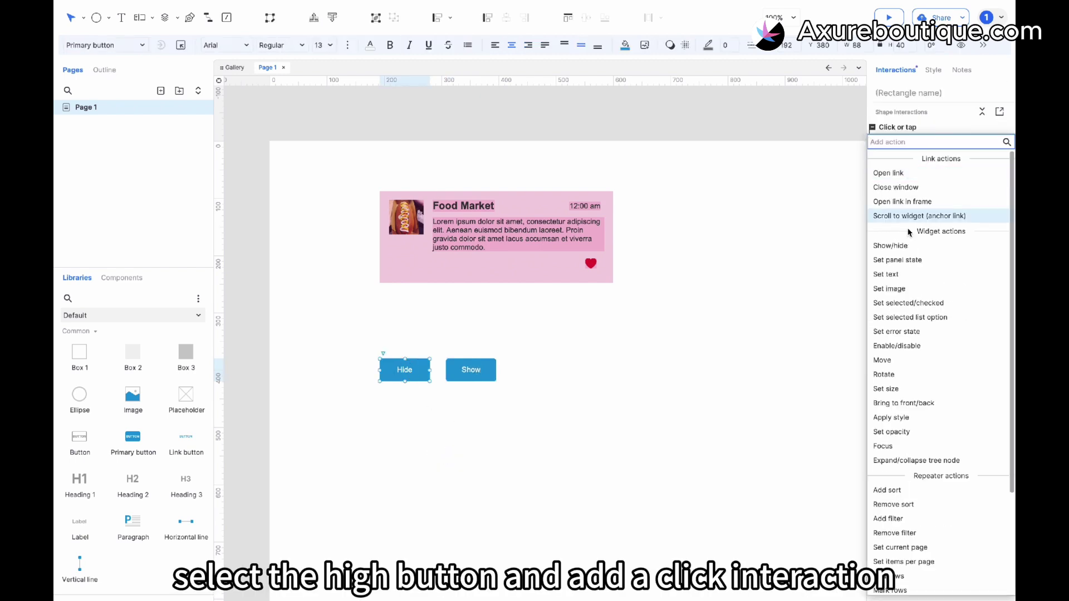
pyautogui.click(901, 245)
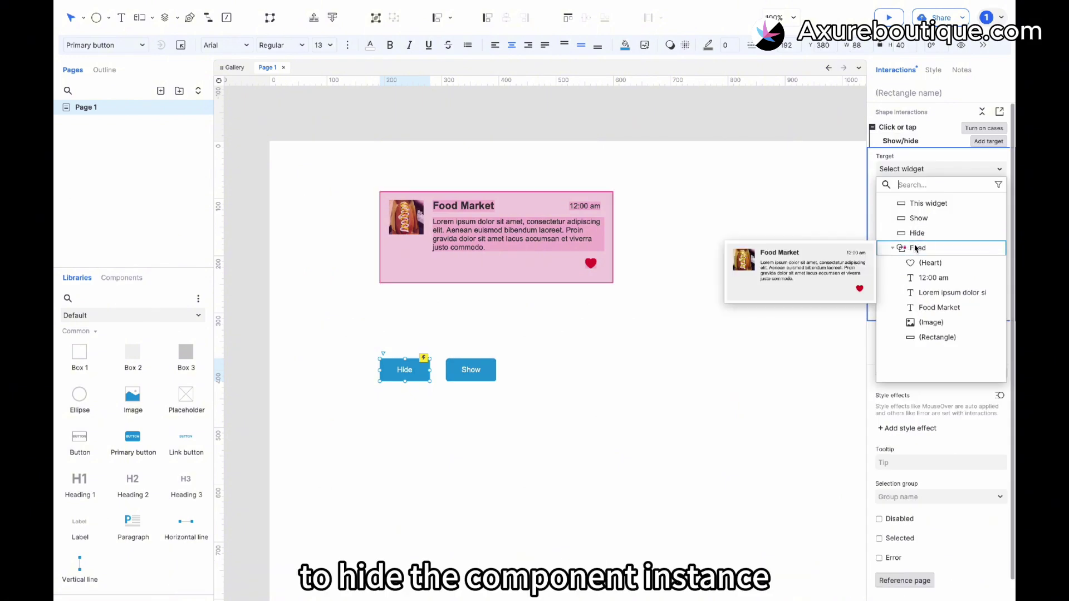
pyautogui.click(916, 249)
pyautogui.click(944, 210)
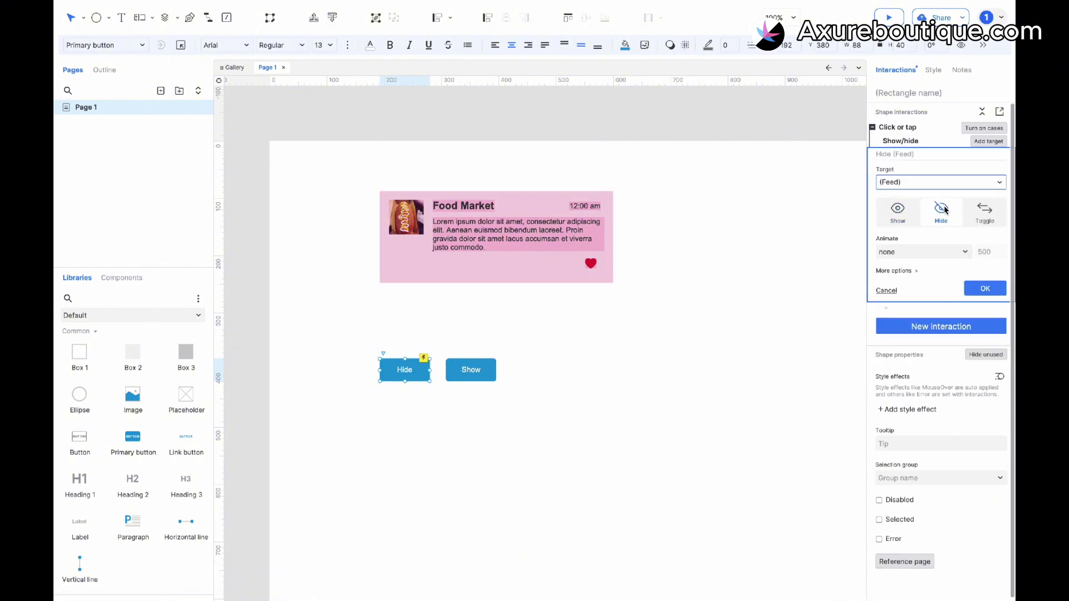
pyautogui.click(986, 288)
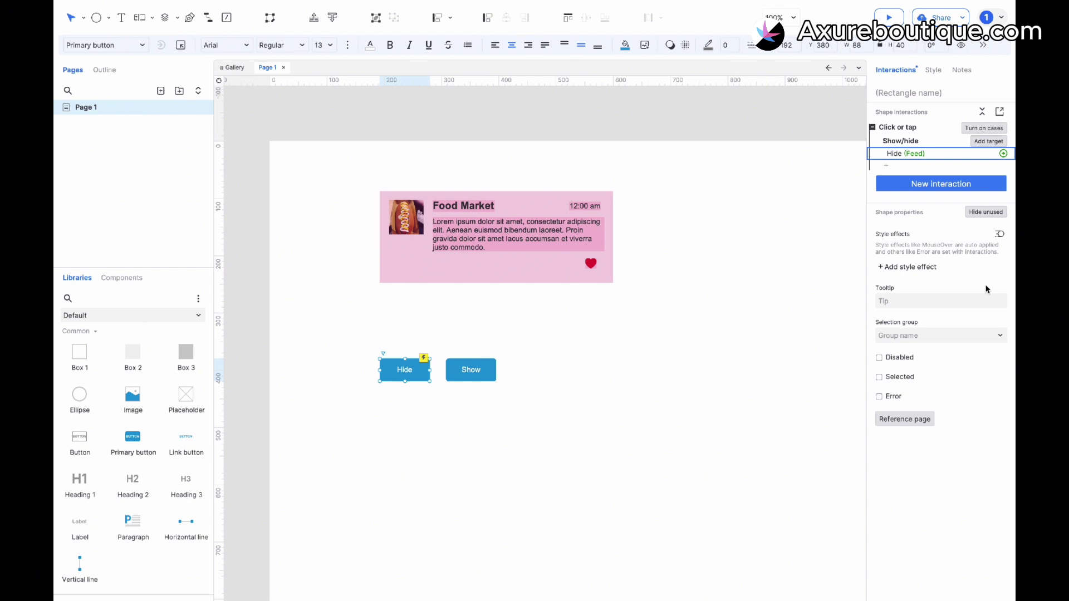
# Give the Show button a Click or tap interaction with a Show/hide action that shows the Feed instance.
pyautogui.click(490, 376)
pyautogui.click(944, 135)
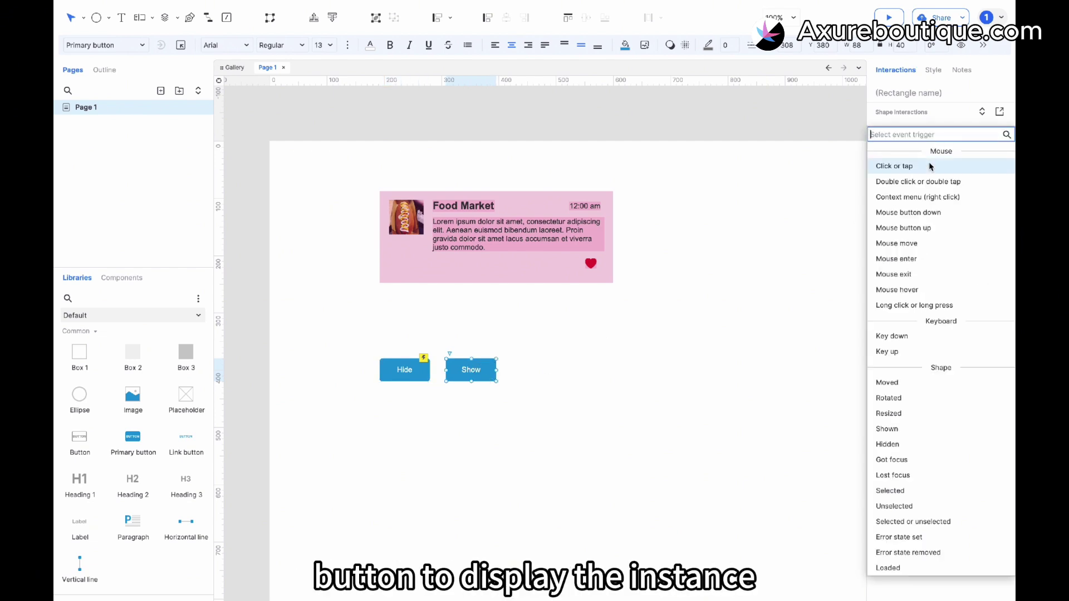
pyautogui.click(930, 165)
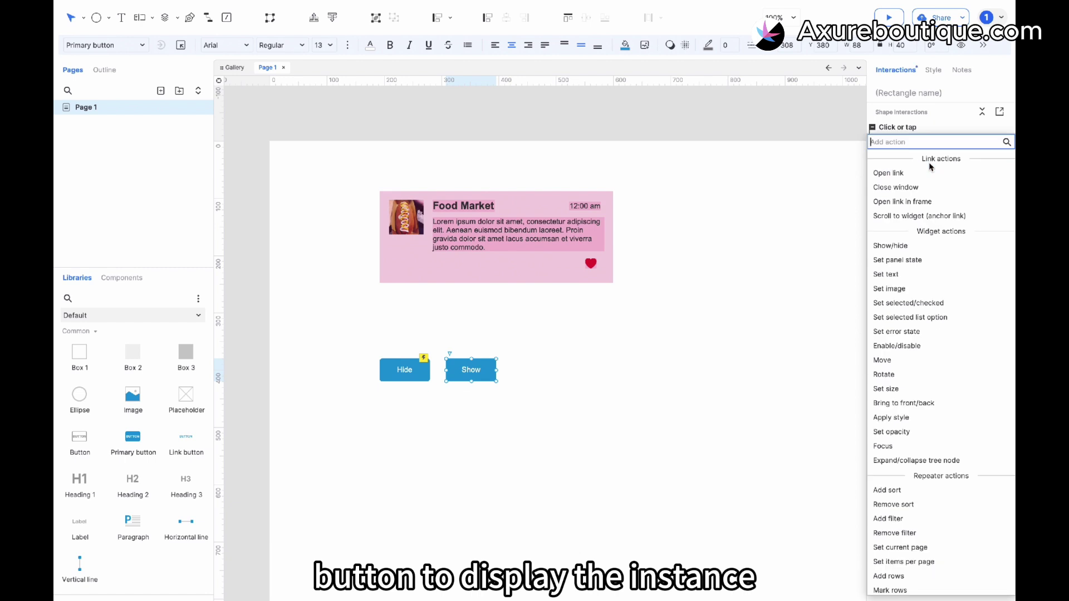
pyautogui.click(895, 246)
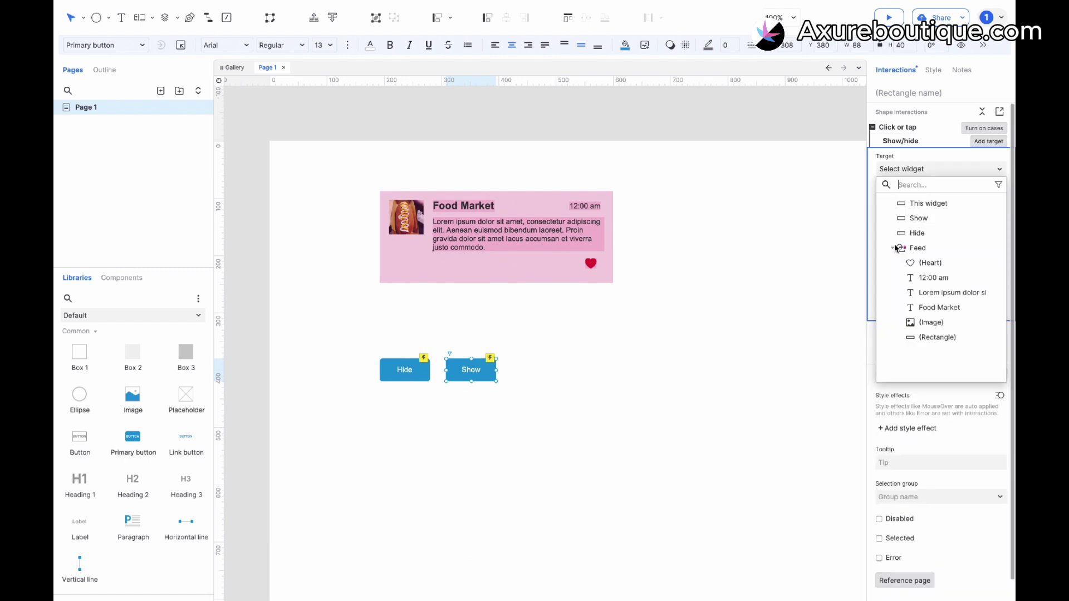
pyautogui.click(896, 248)
pyautogui.click(985, 290)
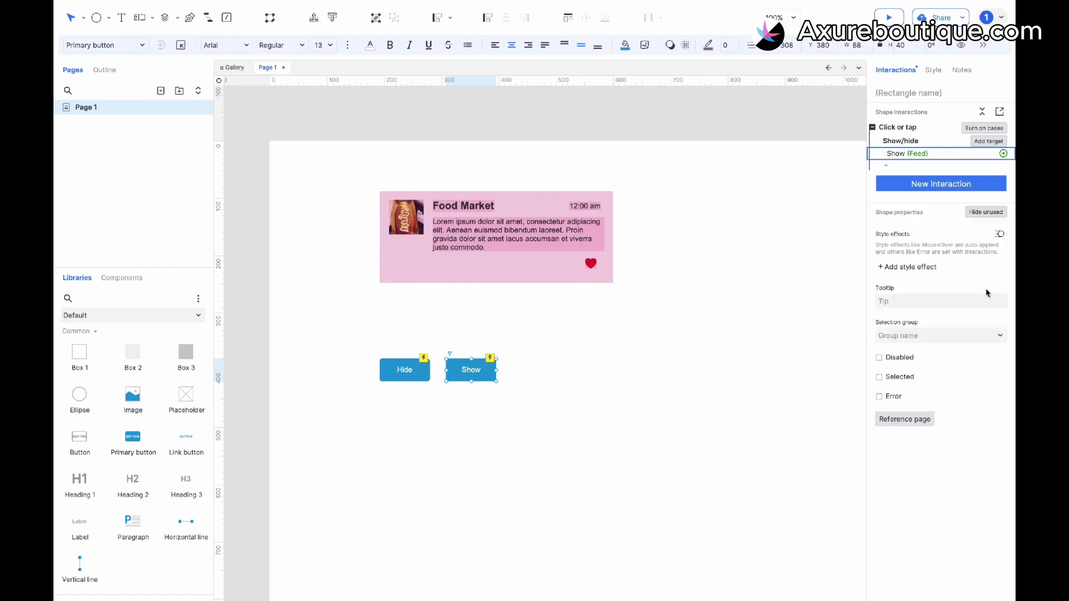
pyautogui.click(676, 332)
# Add a Click or tap interaction with a Rotate action to the Feed instance and try to target the whole component.
pyautogui.click(540, 247)
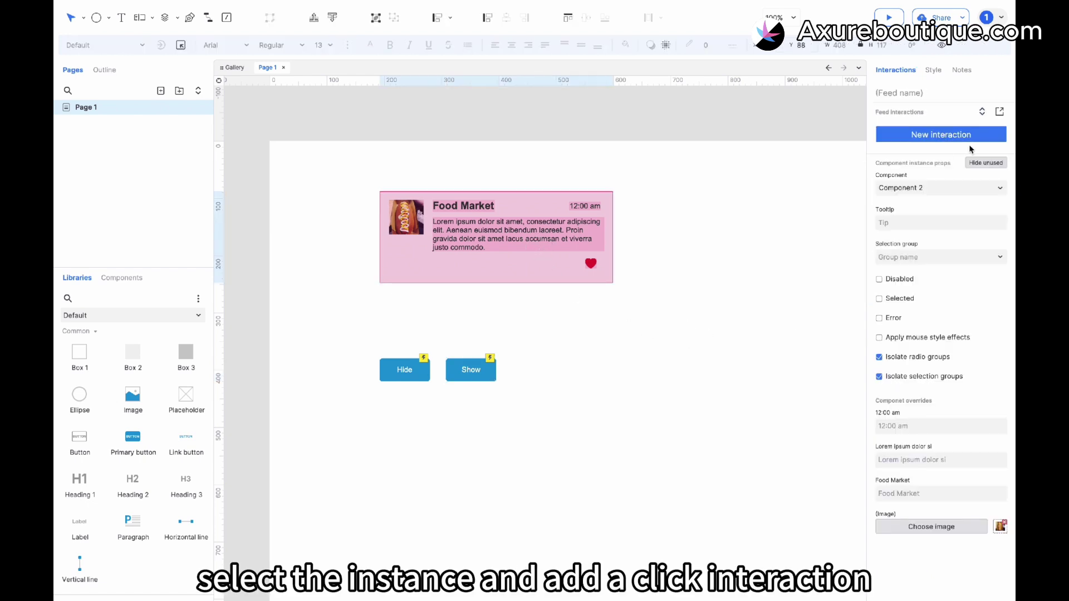
pyautogui.click(956, 136)
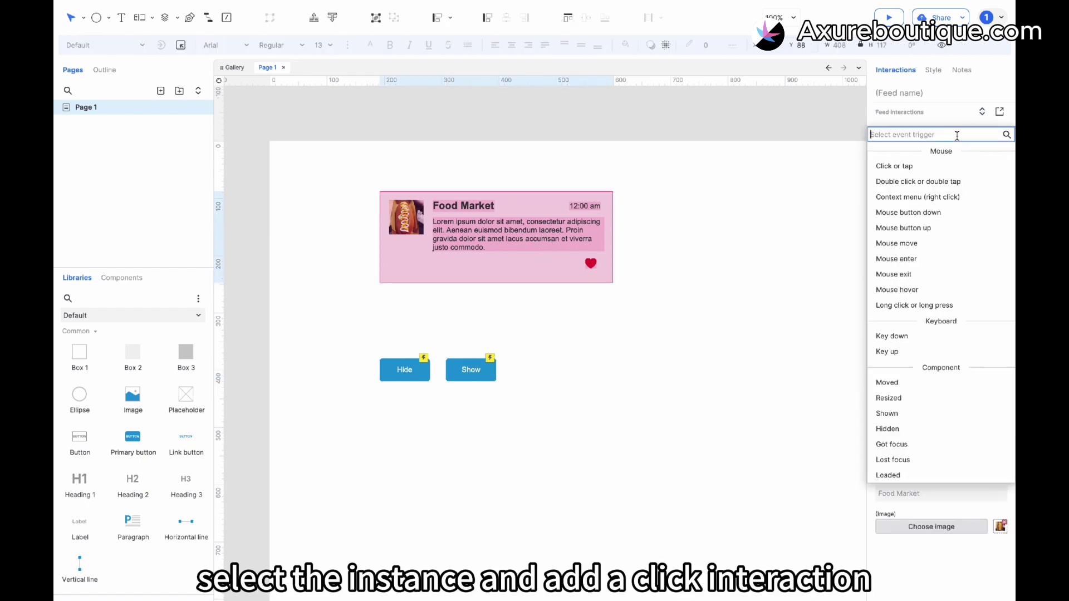
pyautogui.click(907, 166)
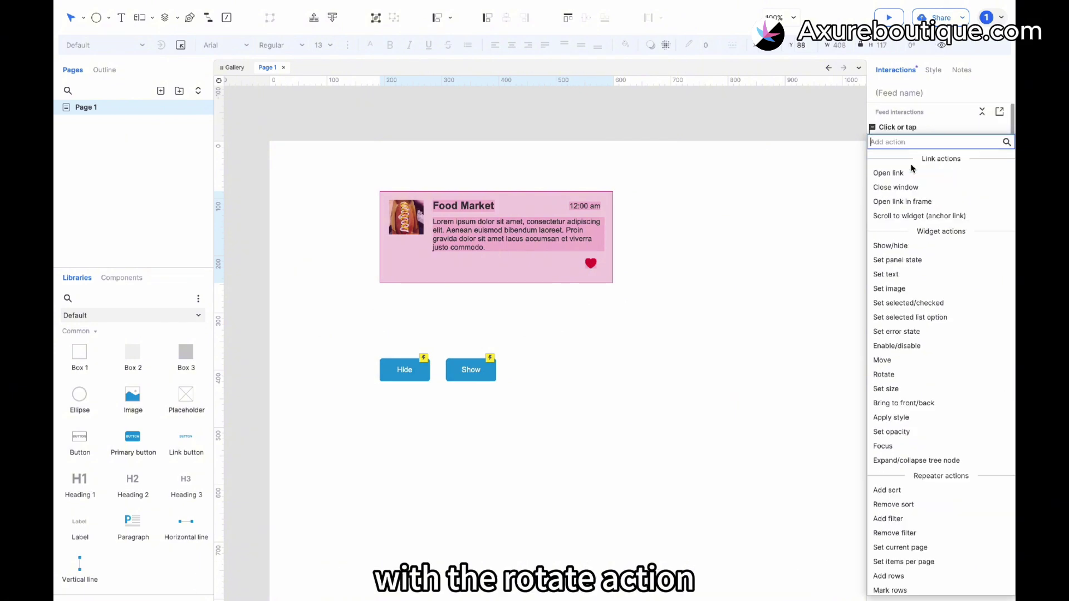
pyautogui.click(902, 375)
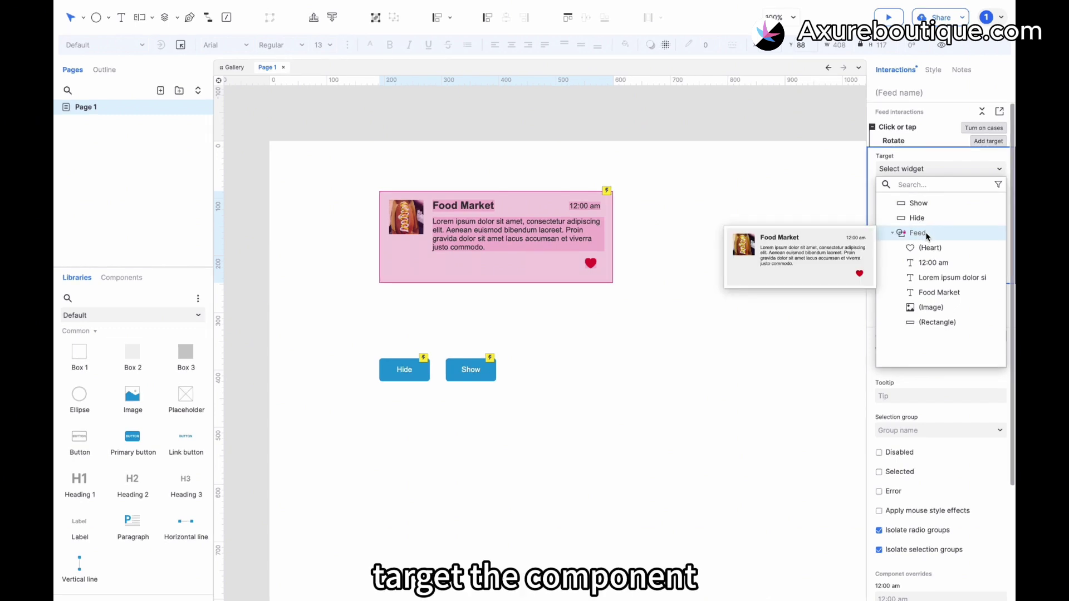
pyautogui.click(522, 228)
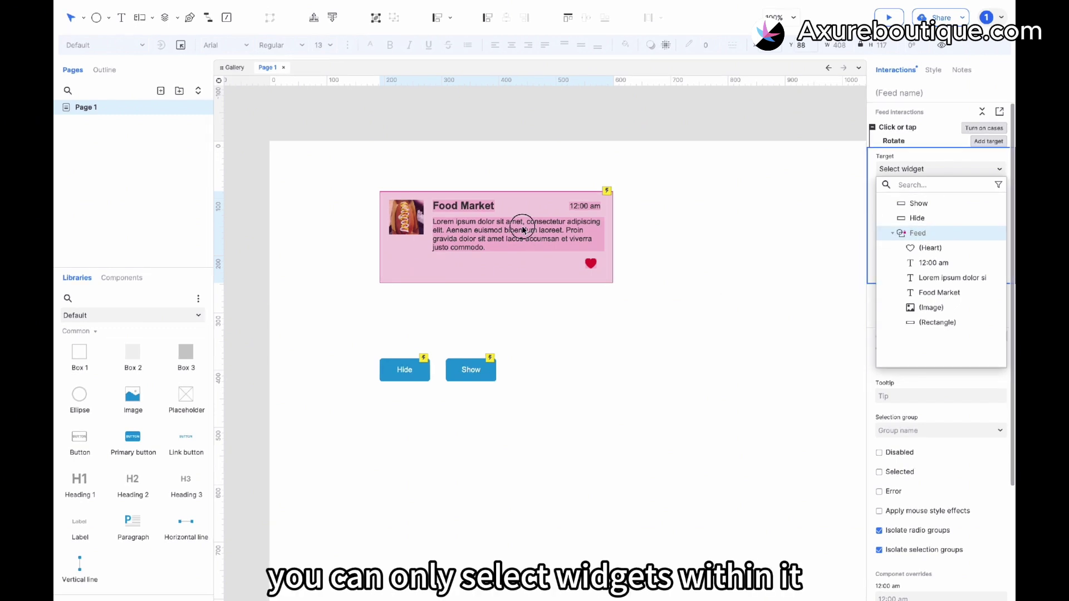
# Open the Feed component for editing, group all its widgets, and close it to return to Page 1.
pyautogui.doubleClick(541, 207)
pyautogui.moveTo(556, 90); pyautogui.dragTo(206, 247)
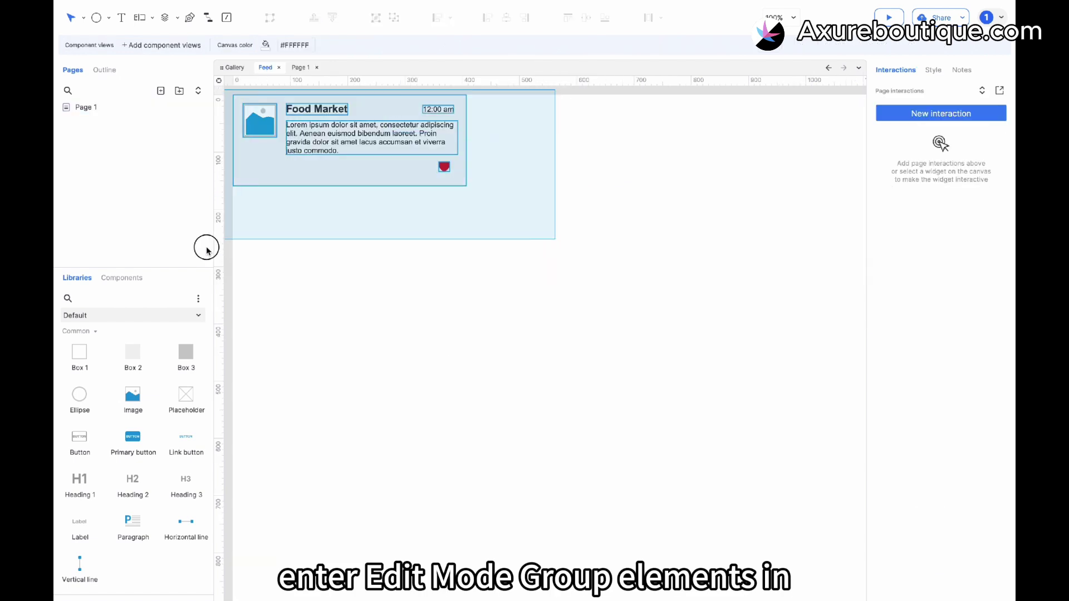
pyautogui.hotkey('ctrl', 'g')
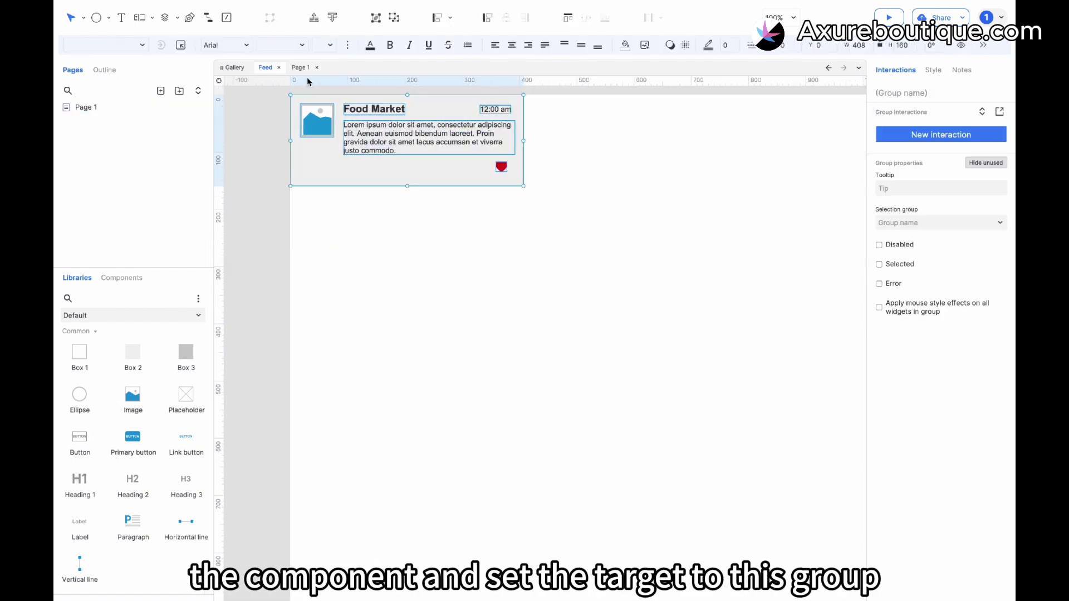
pyautogui.click(279, 67)
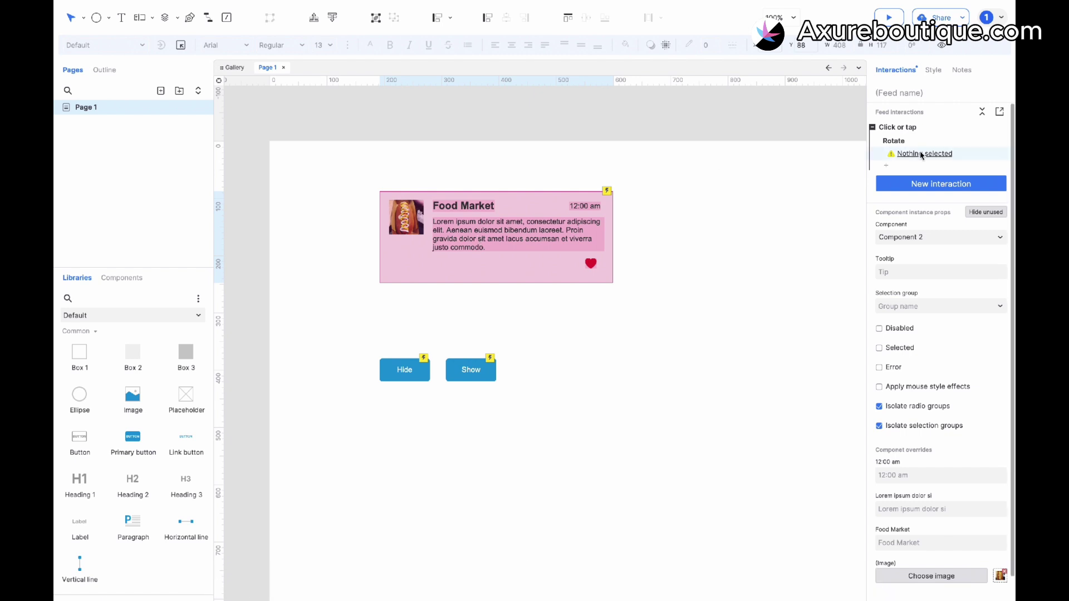
# Target the Feed instance's Rotate action at the group inside it, rotating clockwise by 45° with a linear 500 ms animation.
pyautogui.click(903, 154)
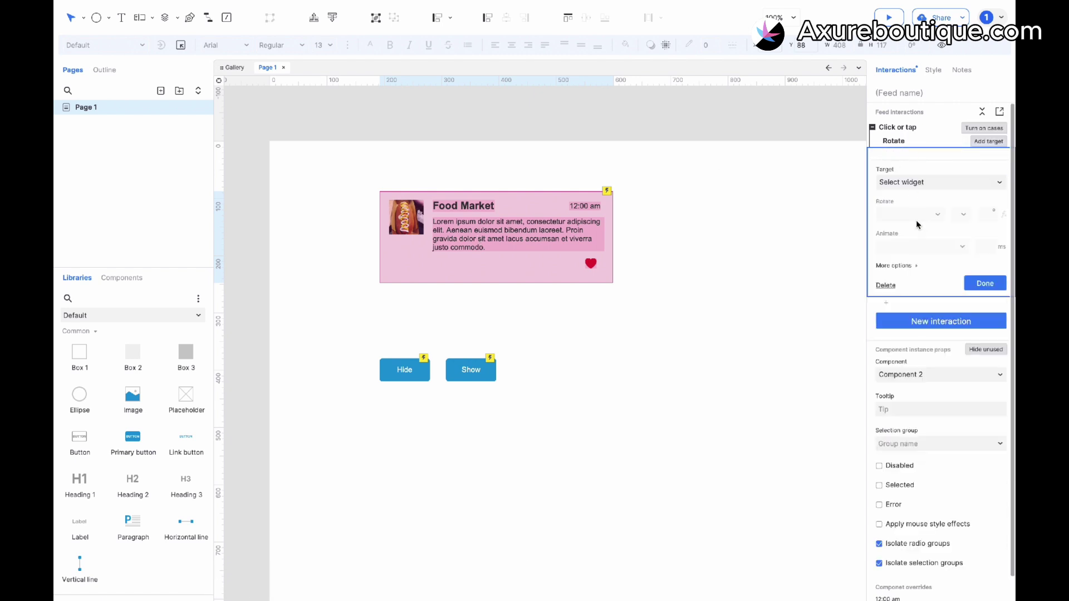
pyautogui.click(917, 182)
pyautogui.click(929, 262)
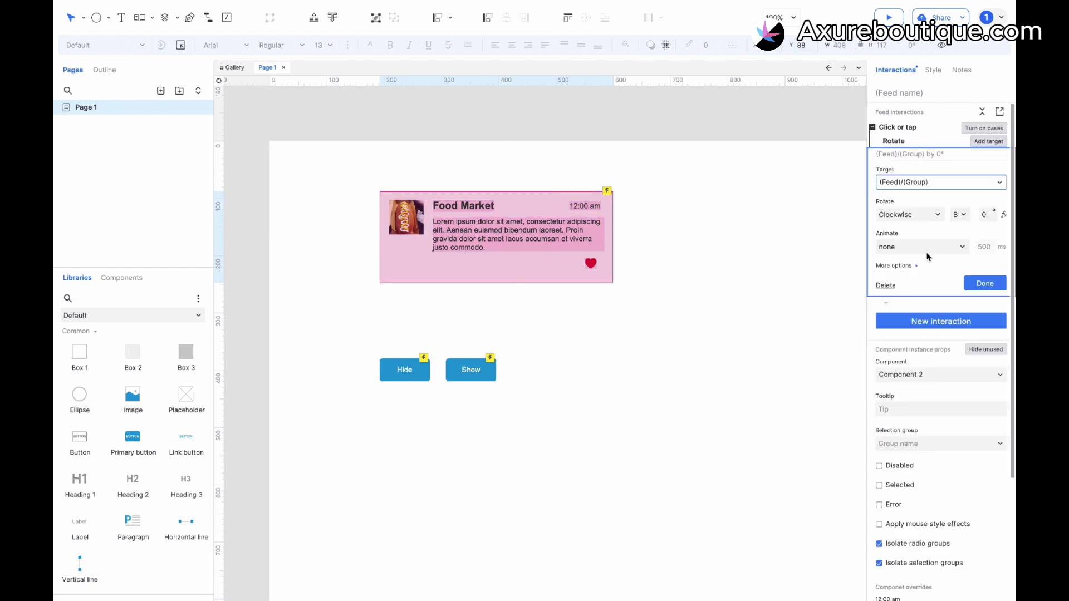
pyautogui.click(986, 215)
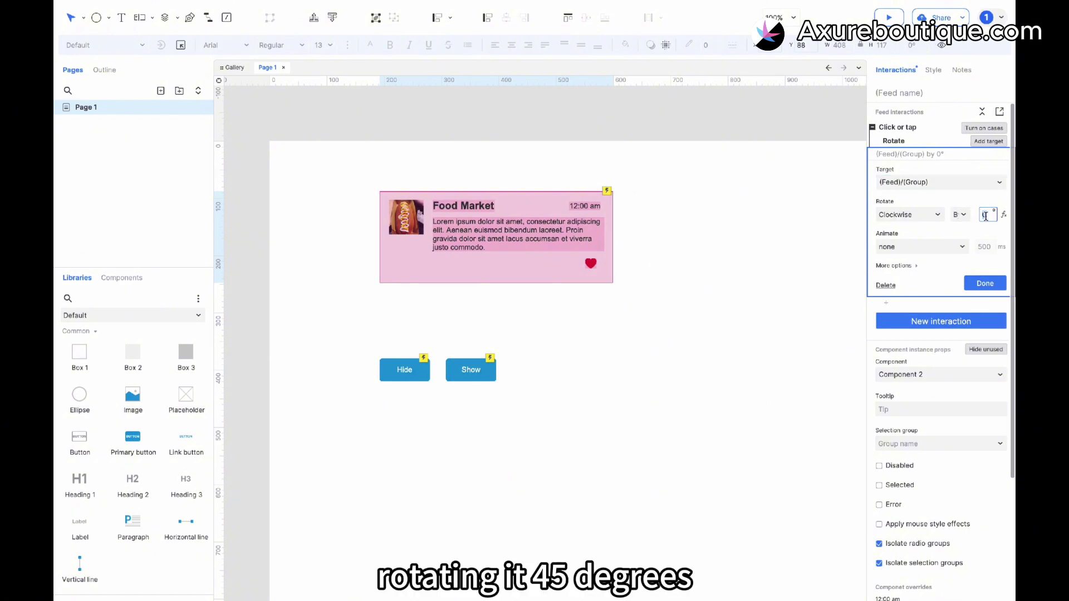
pyautogui.write('45')
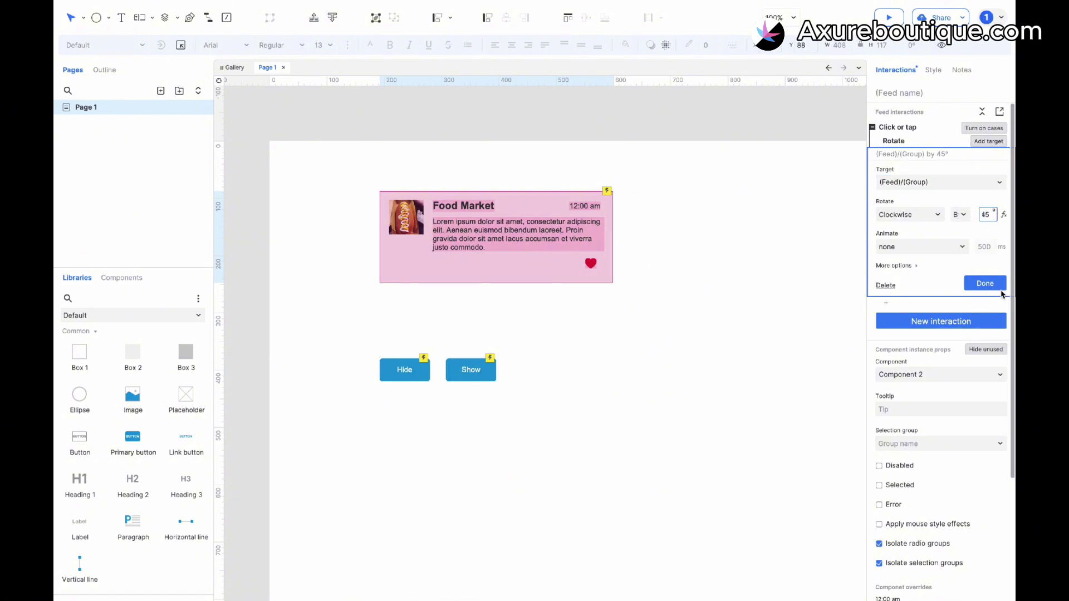
pyautogui.click(923, 246)
pyautogui.click(920, 306)
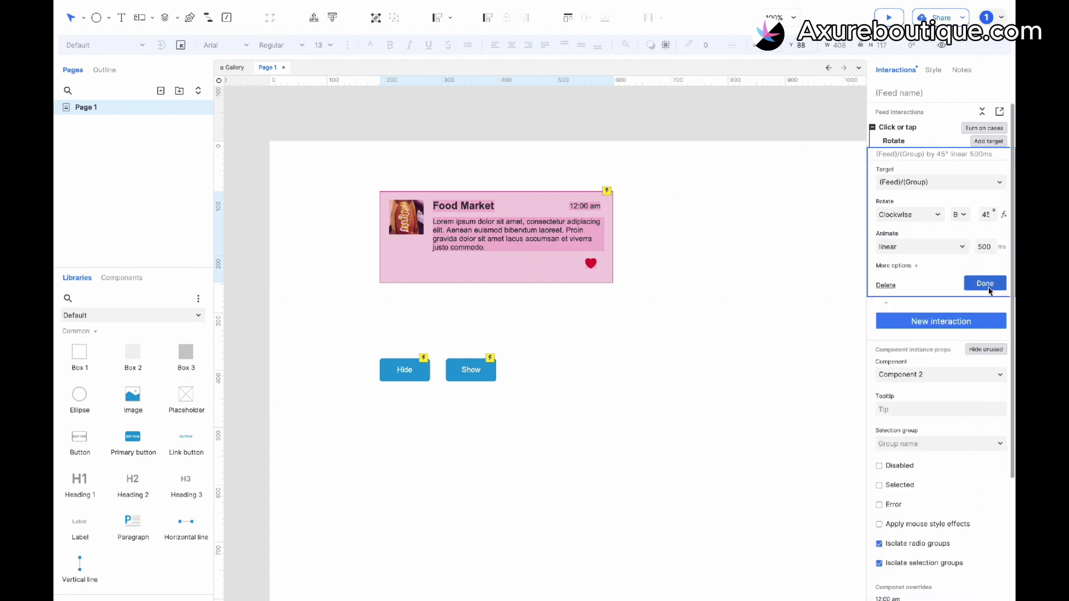
pyautogui.click(990, 288)
pyautogui.click(696, 348)
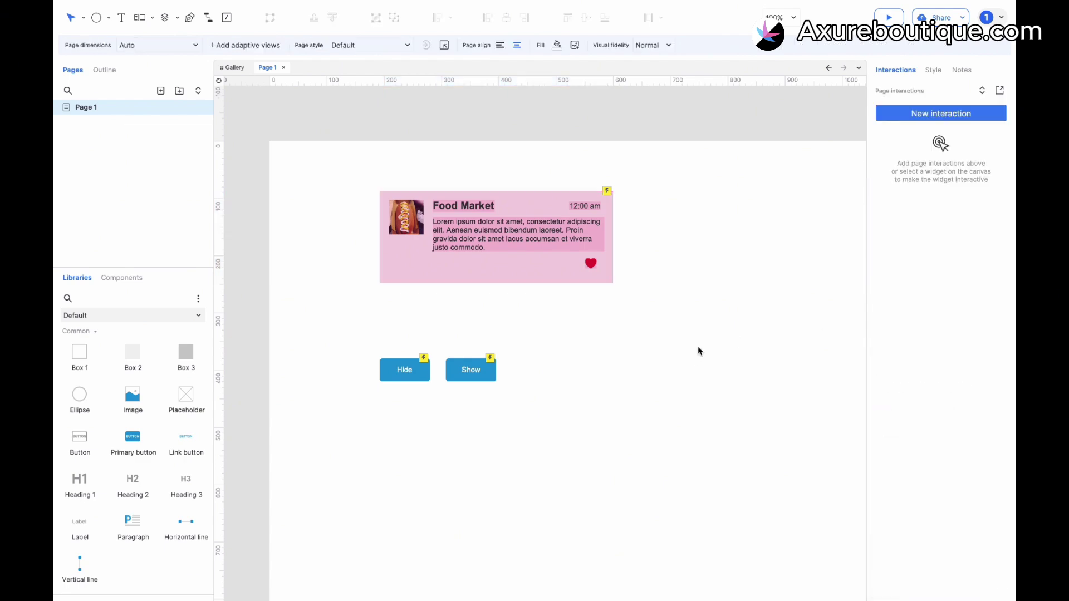
# Preview the prototype in the browser, test the card's click rotation and the Hide and Show buttons, and return to Axure RP.
pyautogui.click(889, 17)
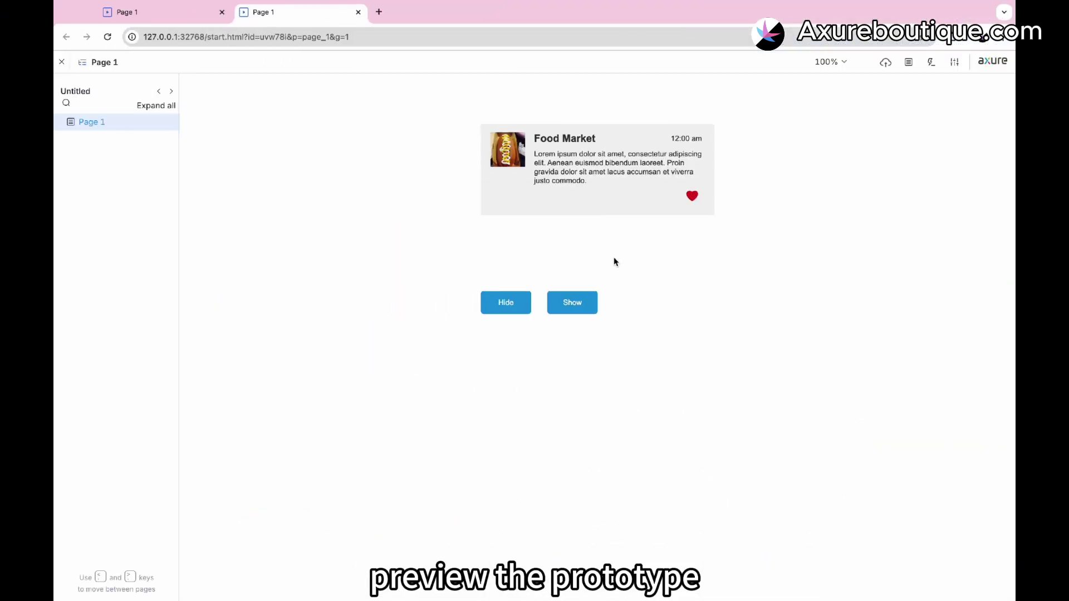
pyautogui.click(632, 161)
pyautogui.click(508, 304)
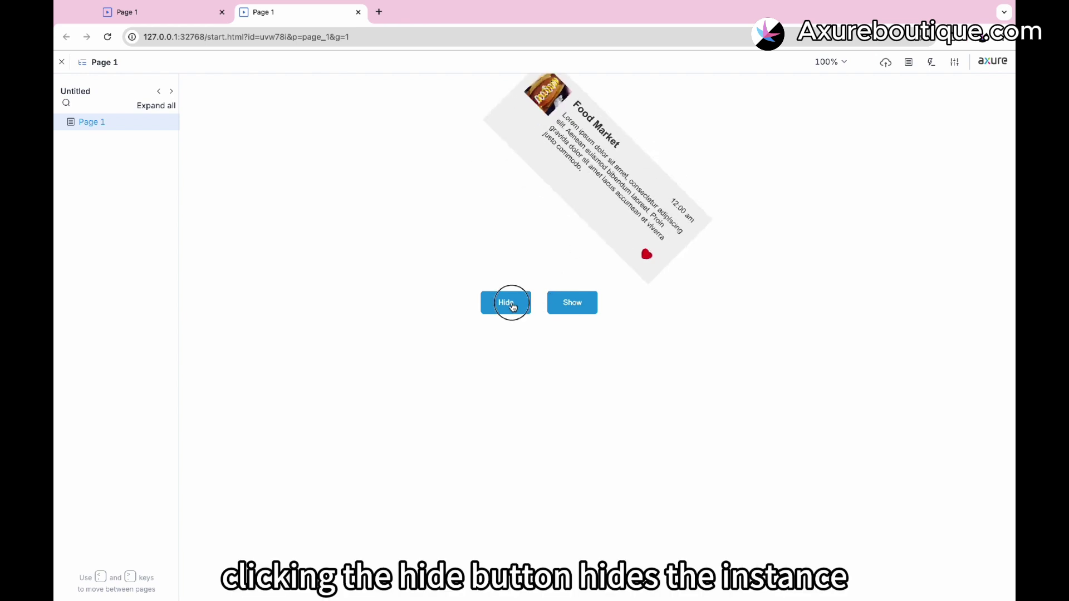
pyautogui.click(572, 305)
pyautogui.click(639, 242)
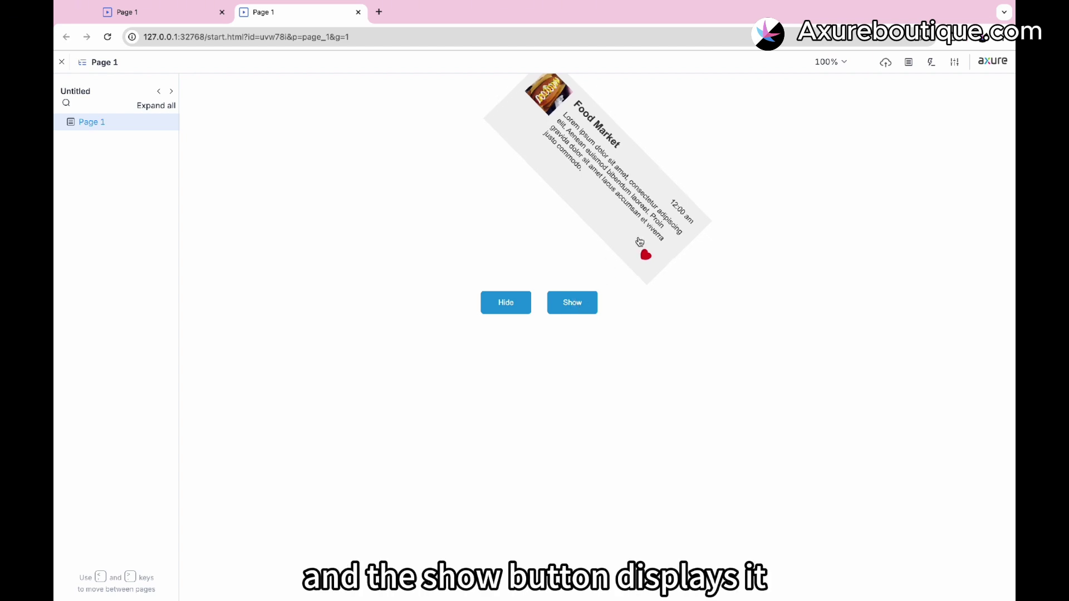
pyautogui.press('super+w')
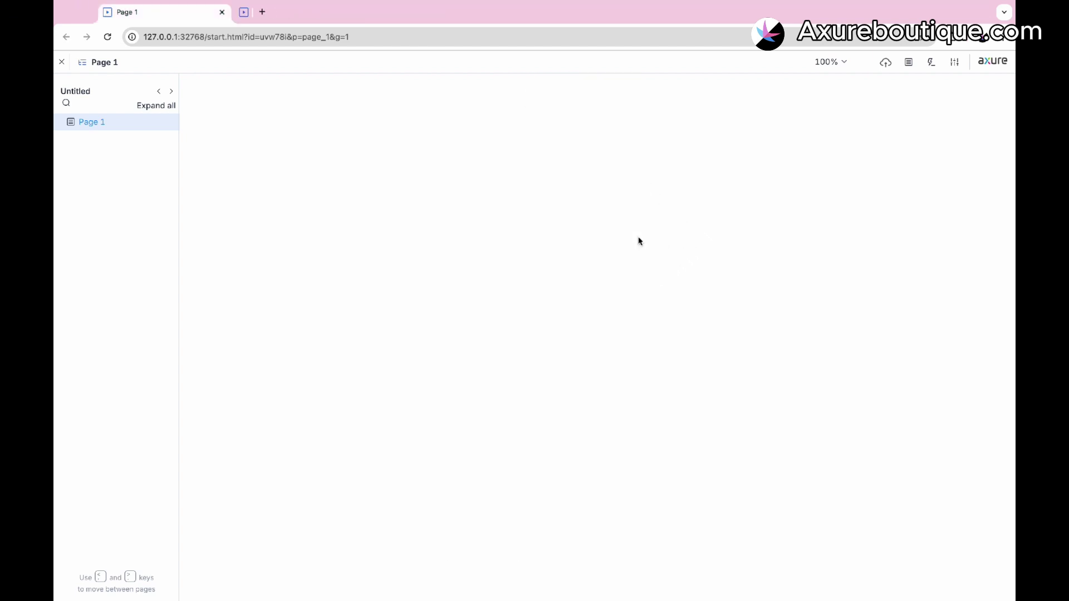
pyautogui.press('super+Tab')
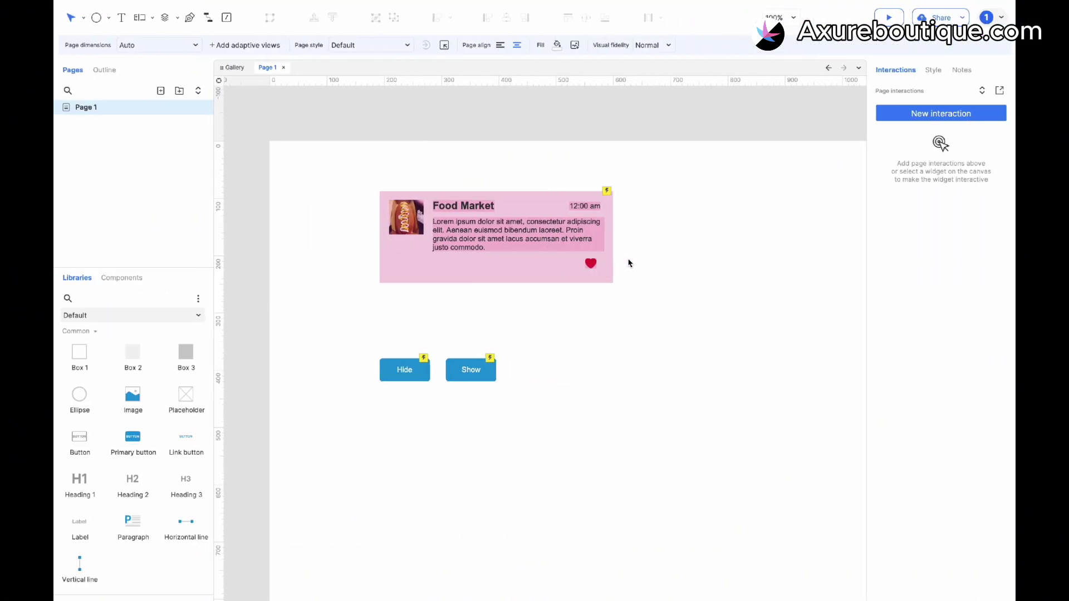
# Delete the Hide and Show buttons from the page and select the remaining Feed instance.
pyautogui.moveTo(521, 343); pyautogui.dragTo(296, 406)
pyautogui.press('Delete')
pyautogui.click(411, 279)
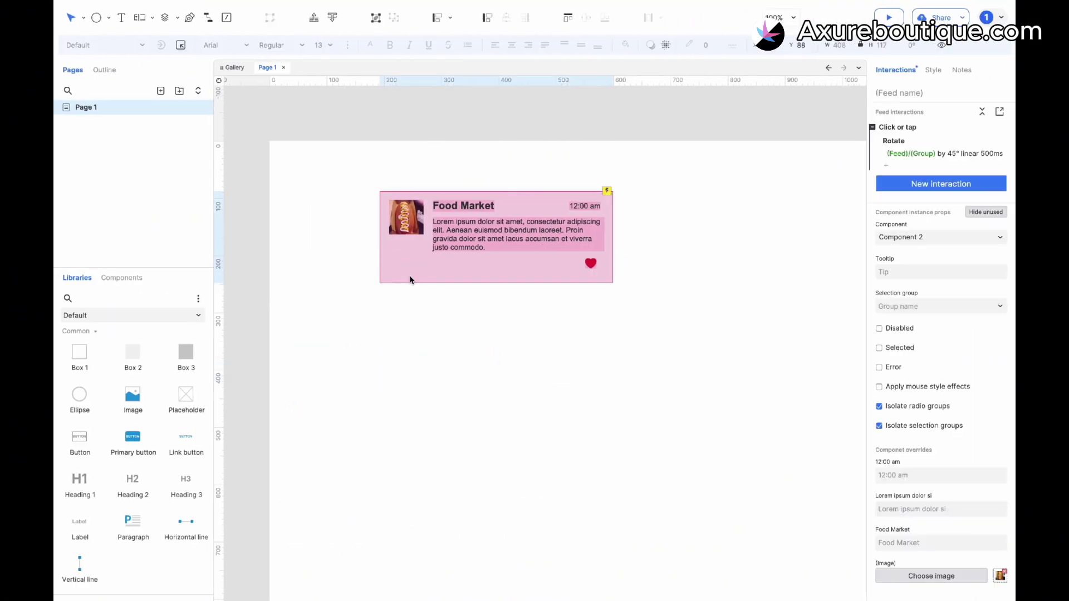
# Open the Feed component for editing and add a component view named No heart that inherits from Base.
pyautogui.doubleClick(507, 251)
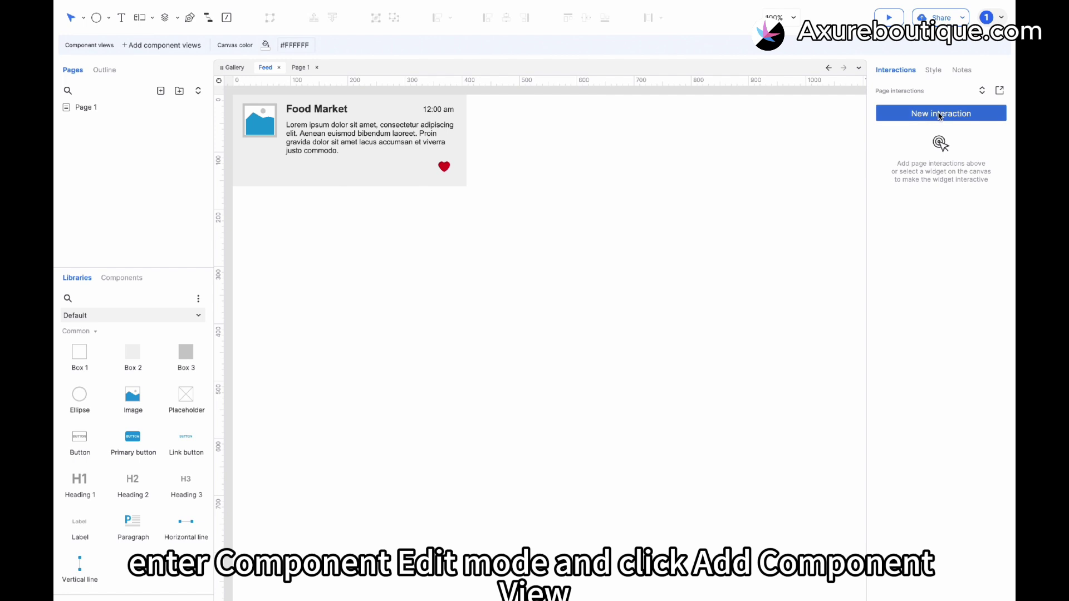
pyautogui.click(933, 68)
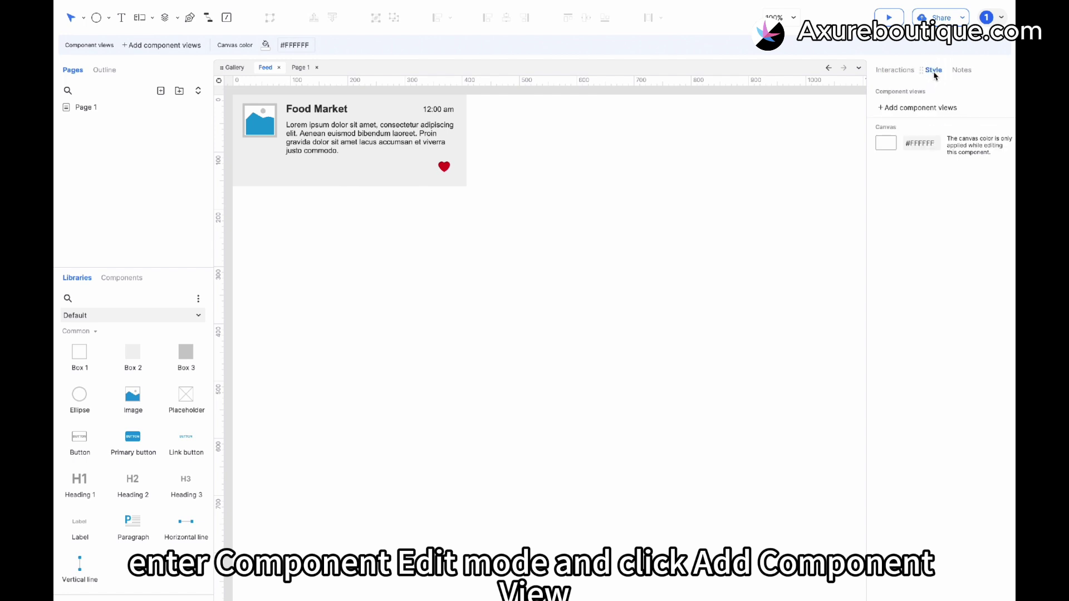
pyautogui.click(909, 107)
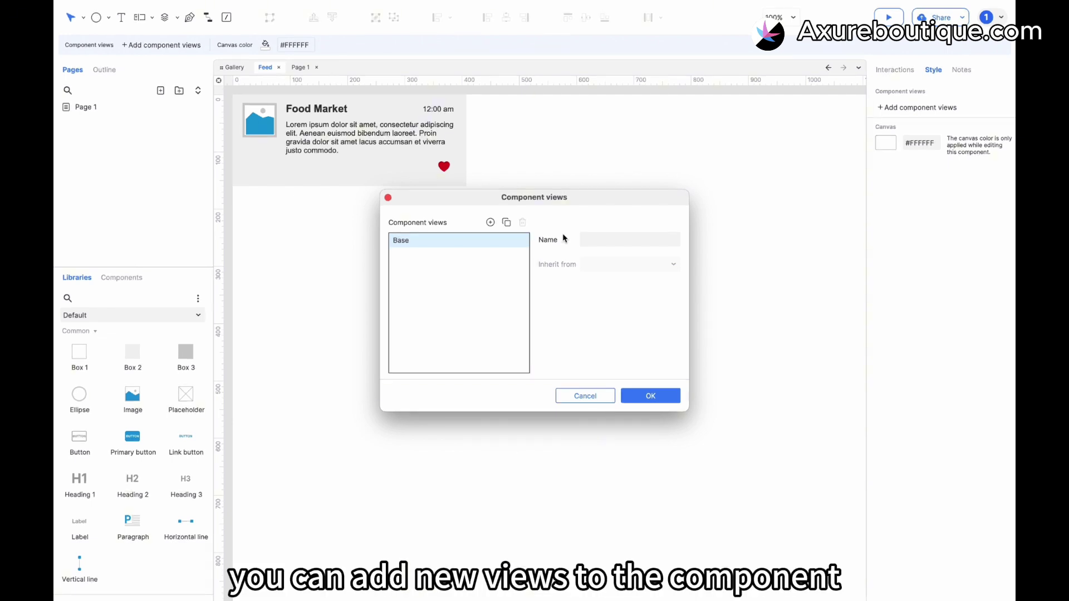
pyautogui.click(490, 222)
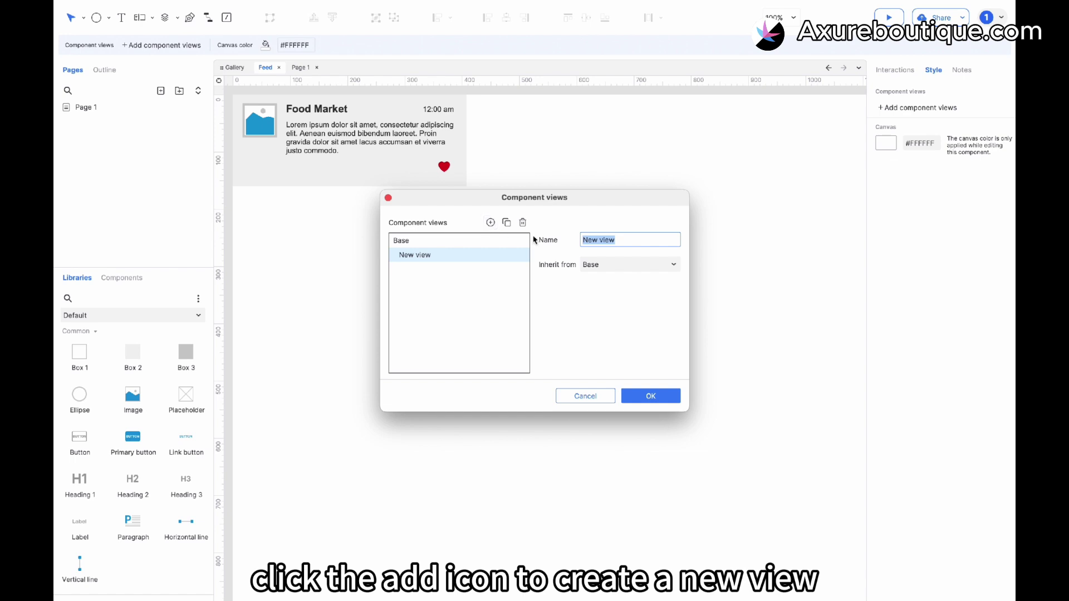
pyautogui.write('No heart')
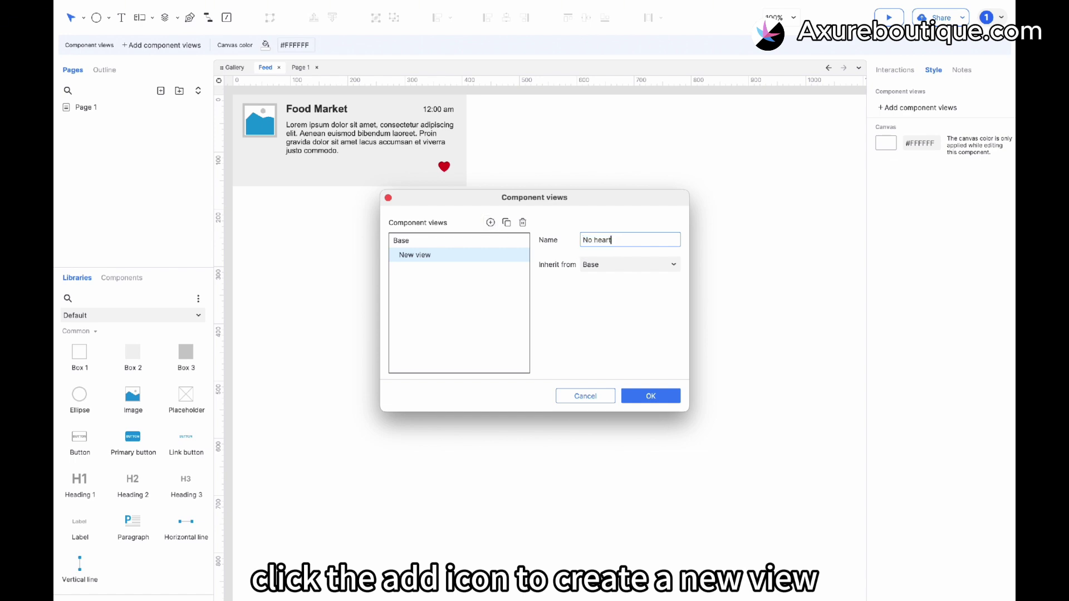
pyautogui.click(476, 284)
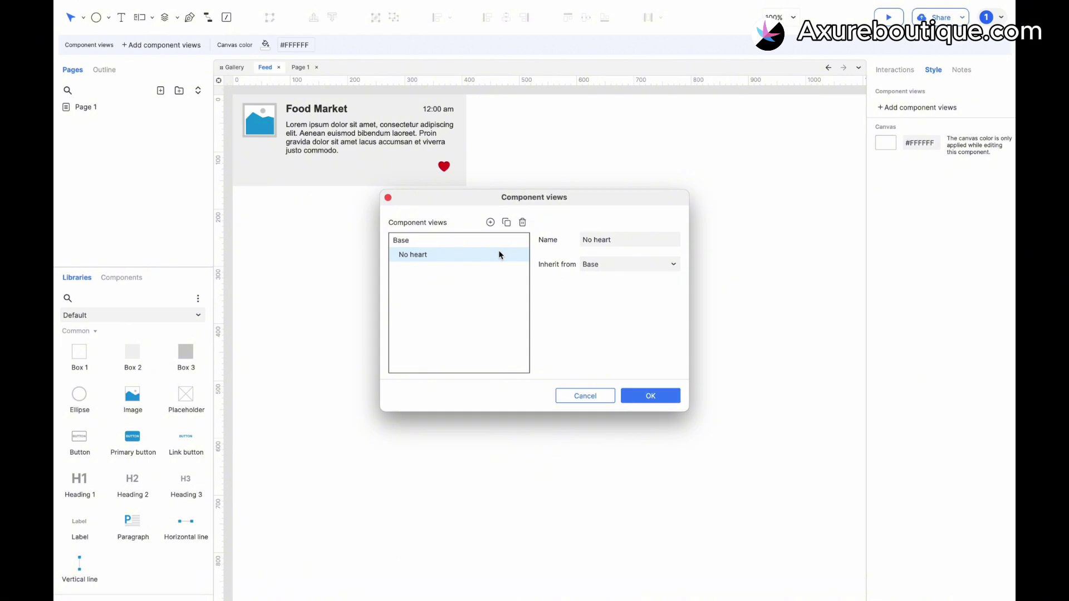
# Add another component view named No Time that inherits from No heart, and apply the view settings.
pyautogui.click(490, 222)
pyautogui.write('No Time')
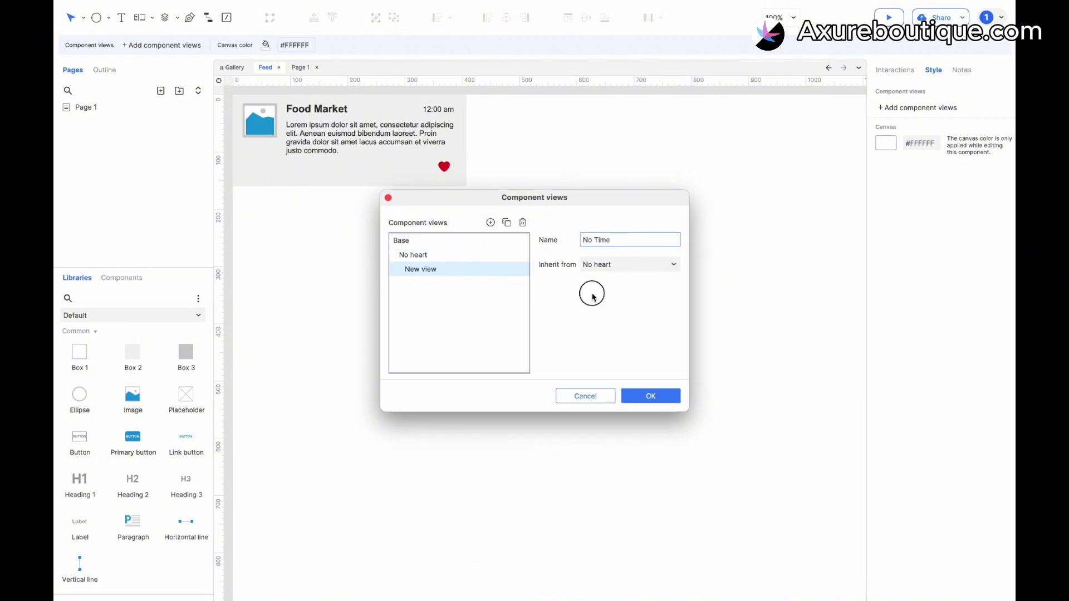
pyautogui.click(647, 398)
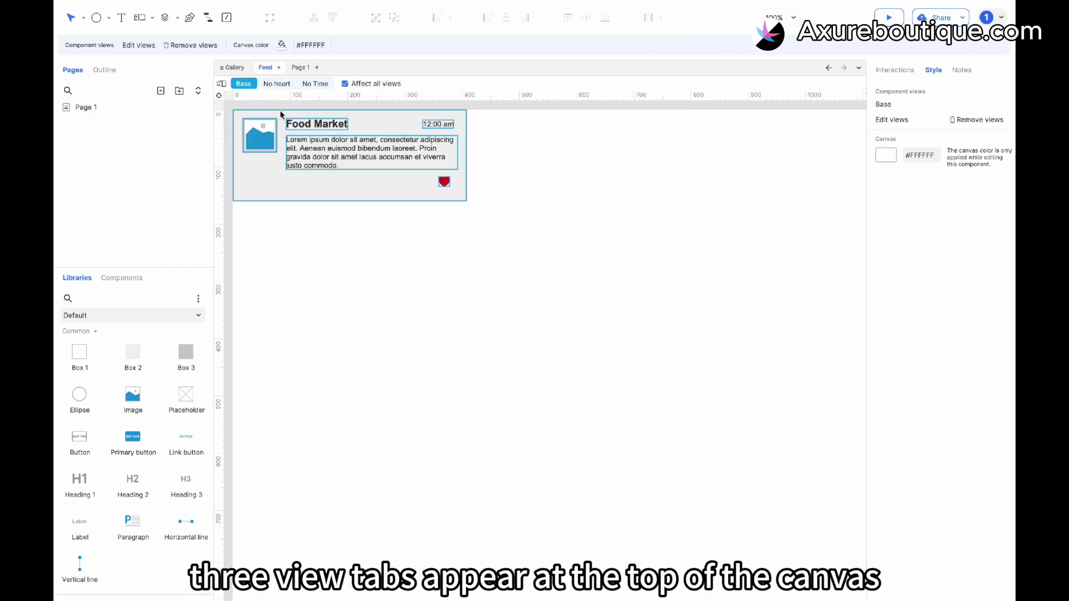
# Try deleting the heart in the No heart view with Affect all views enabled, and check the No Time and Base views.
pyautogui.click(279, 84)
pyautogui.click(308, 84)
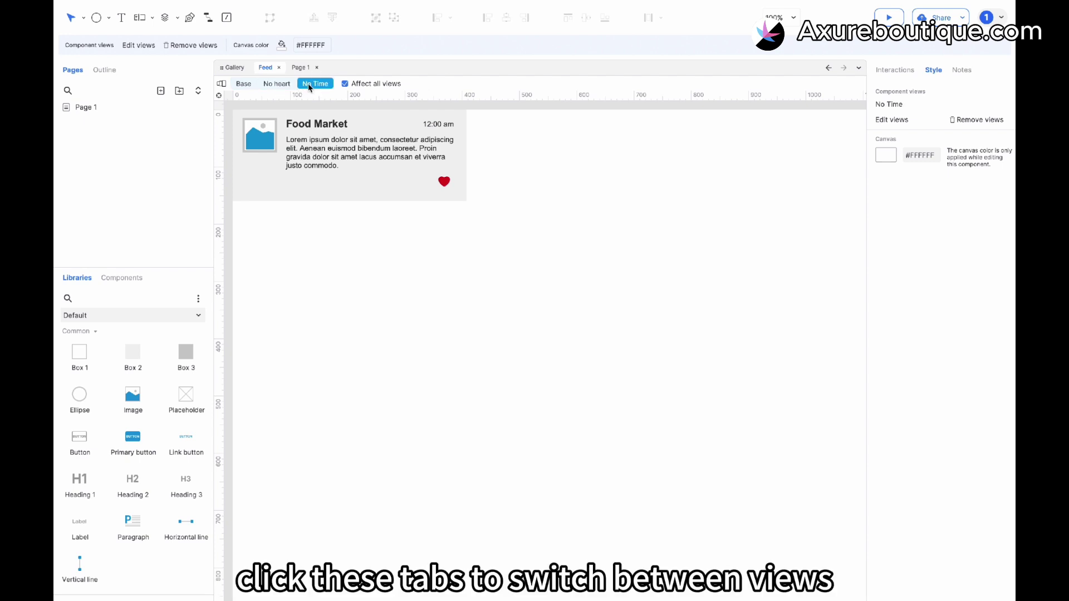
pyautogui.click(277, 84)
pyautogui.click(443, 181)
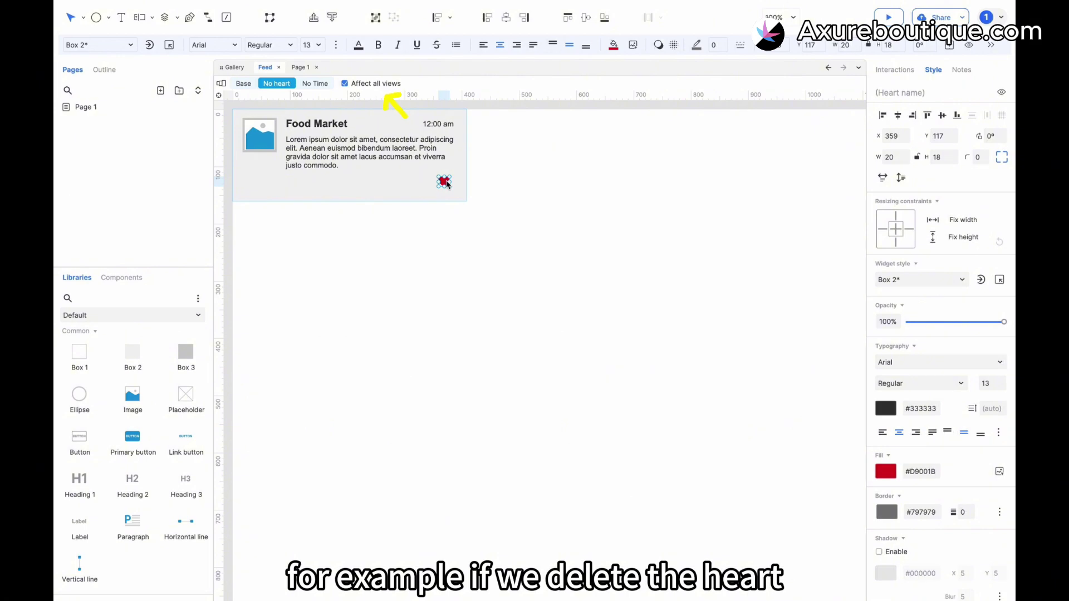
pyautogui.press('Delete')
pyautogui.click(310, 84)
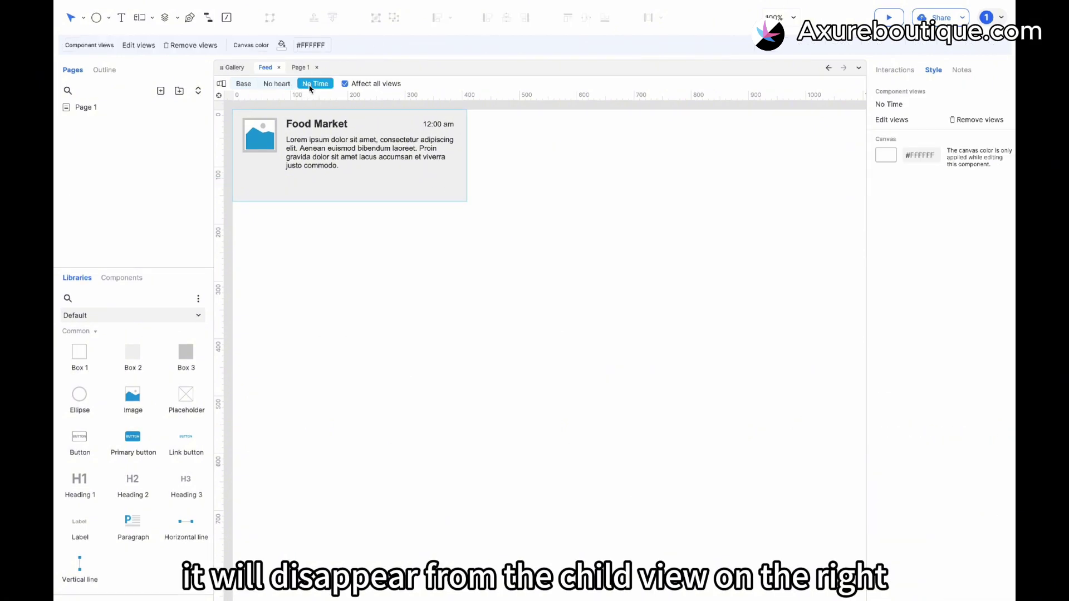
pyautogui.click(245, 85)
pyautogui.click(276, 83)
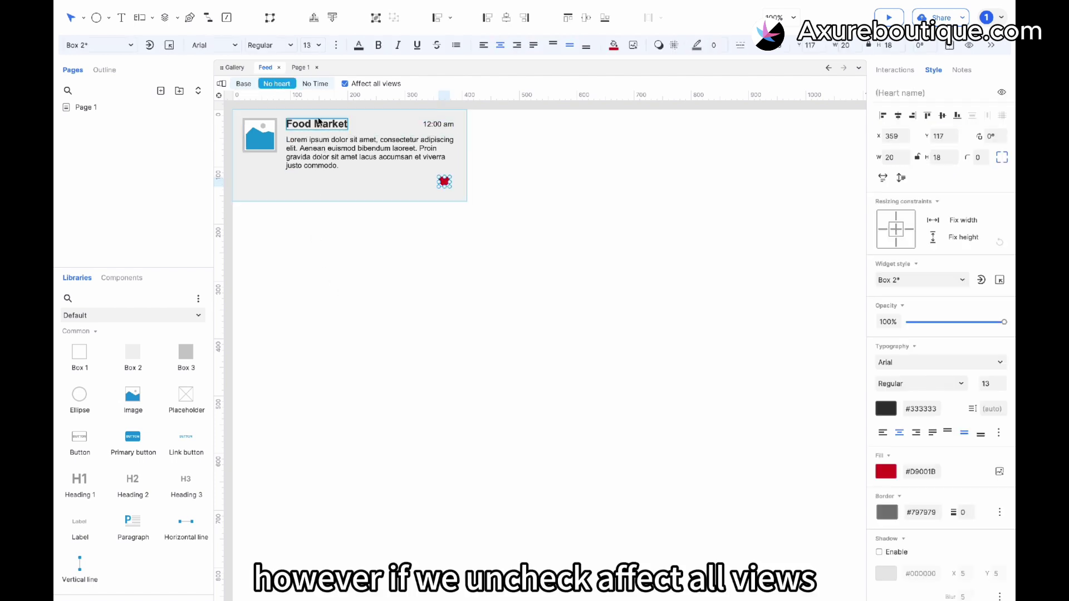
# Turn off Affect all views, delete the heart in the No heart view, and compare the Base and No Time views.
pyautogui.click(361, 86)
pyautogui.press('Delete')
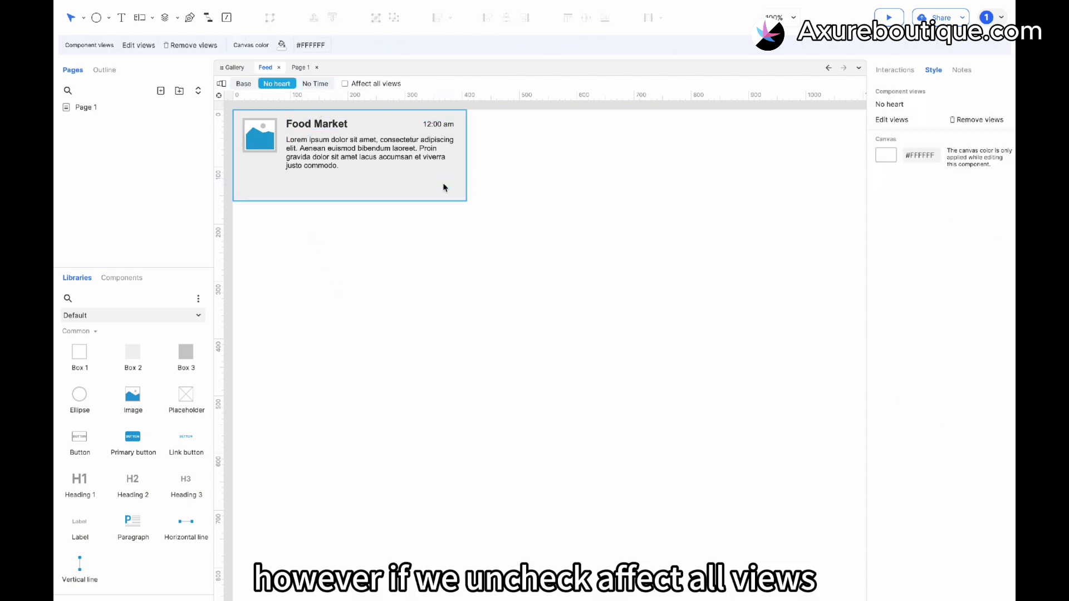
pyautogui.click(245, 84)
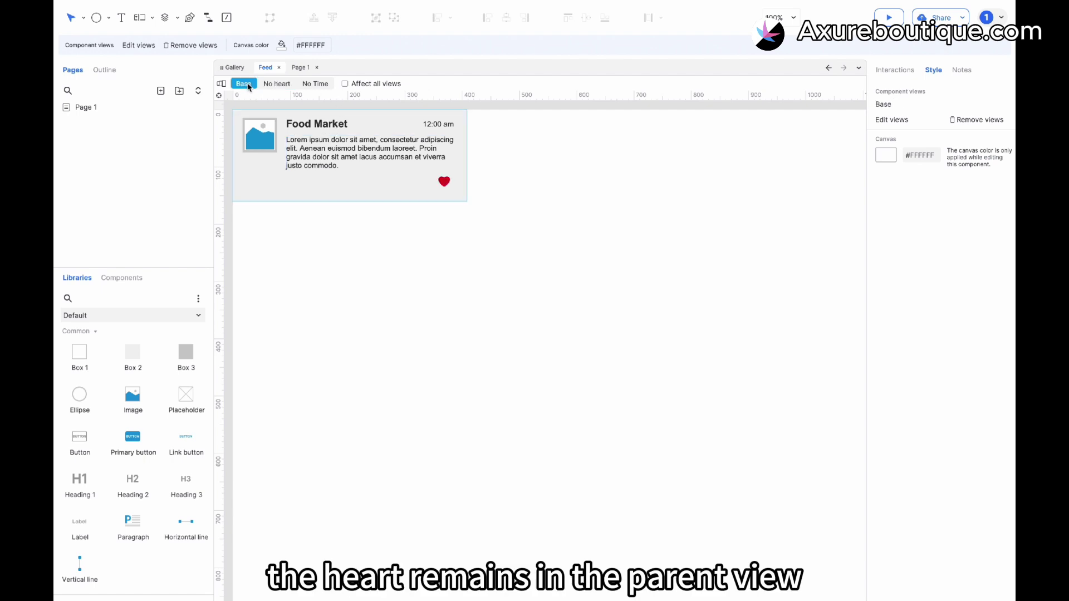
pyautogui.click(277, 84)
pyautogui.click(311, 84)
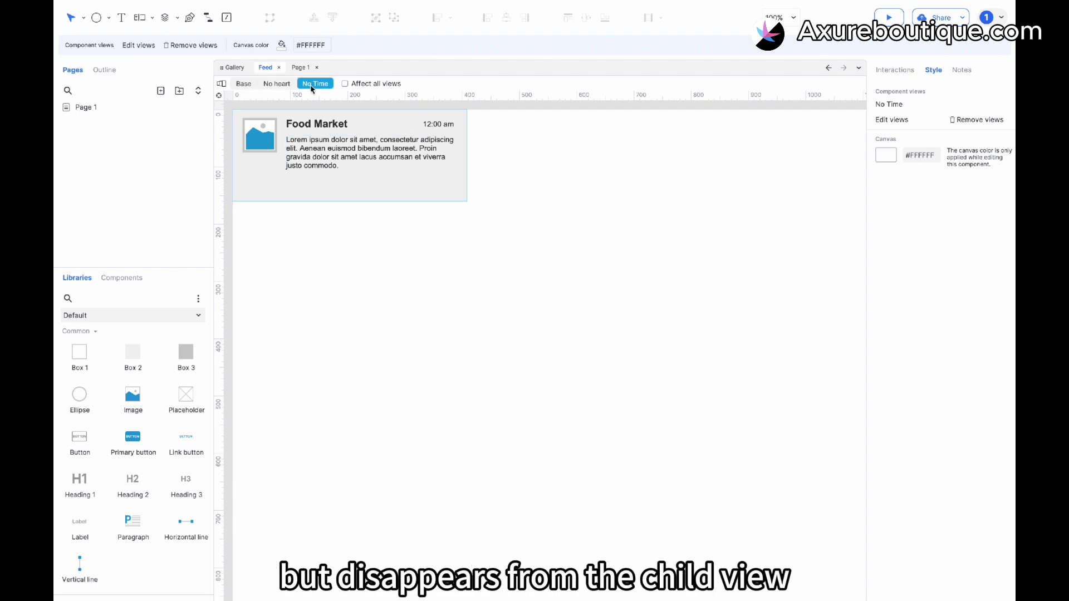
# In the No Time view, delete the 12:00 am label and shorten the card background to about 126 high.
pyautogui.click(436, 125)
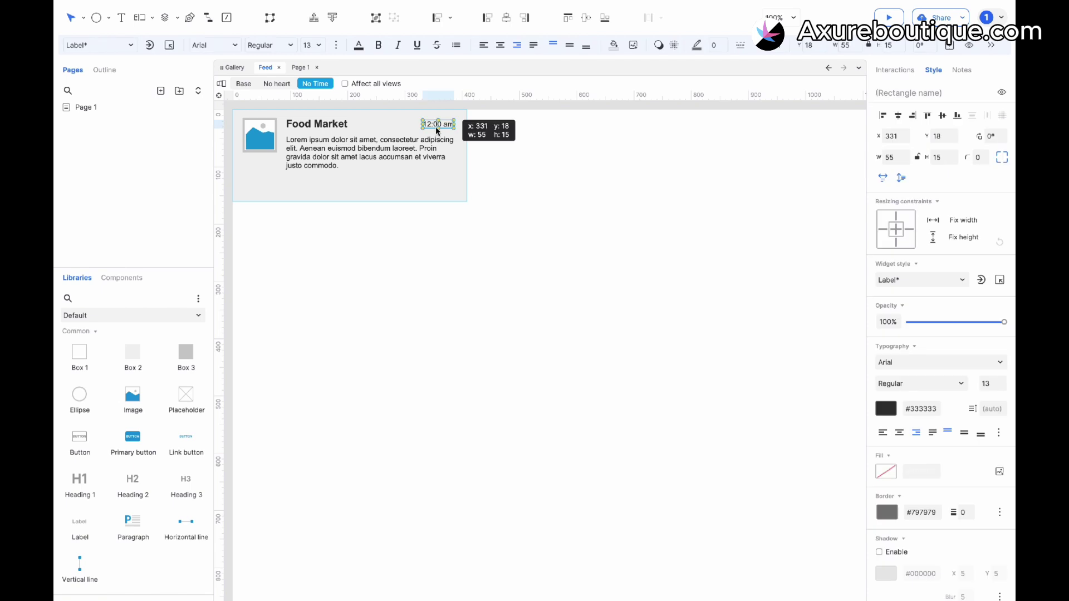
pyautogui.press('Delete')
pyautogui.click(361, 191)
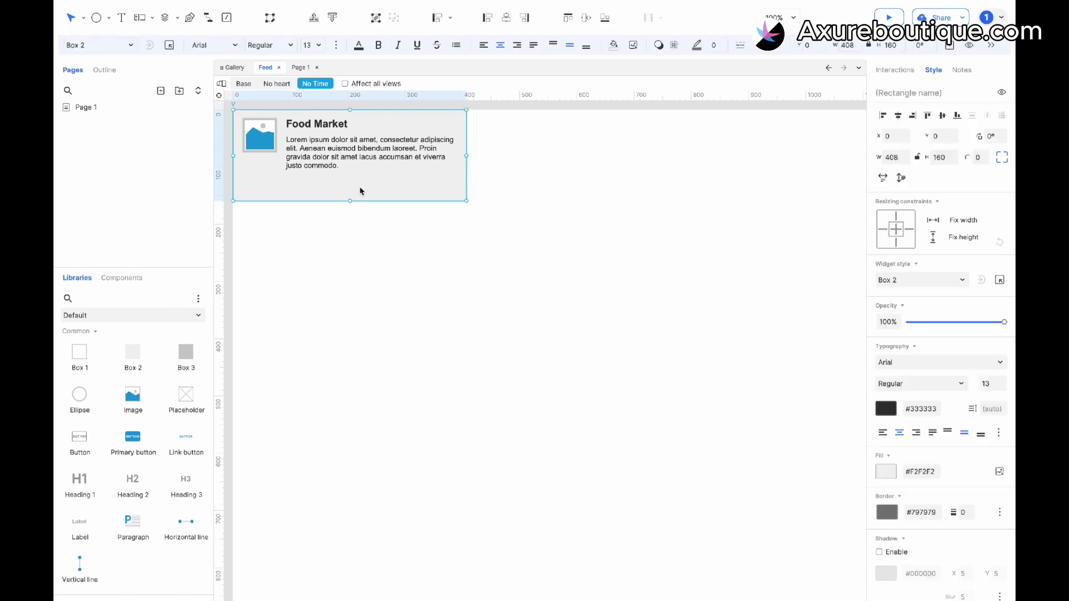
pyautogui.moveTo(351, 201); pyautogui.dragTo(350, 182)
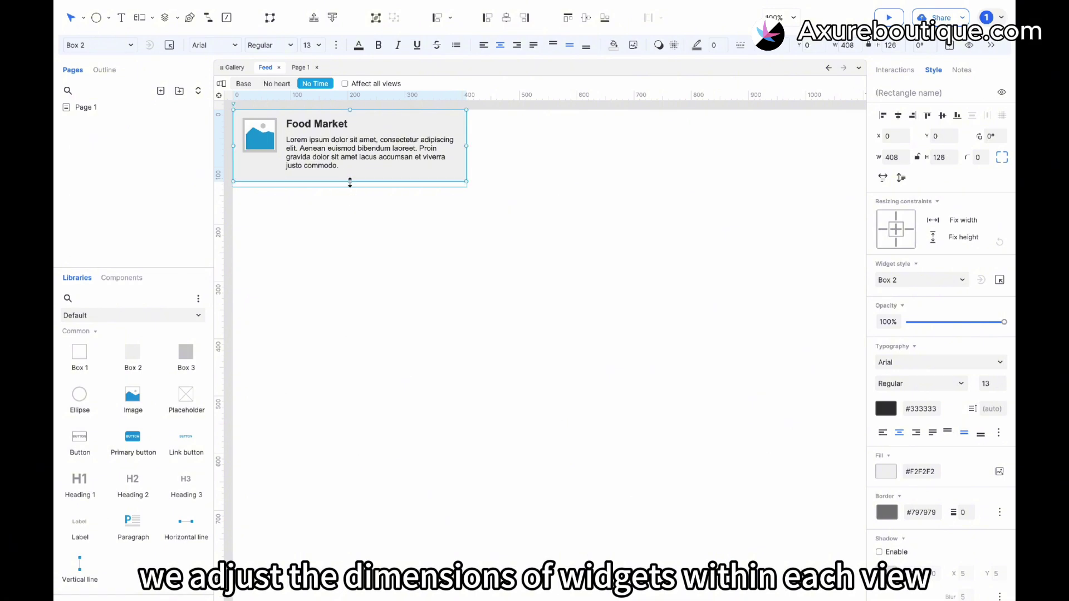
# Shorten the card background in the No heart view to end just below the description, and check the No Time and Base views.
pyautogui.click(289, 89)
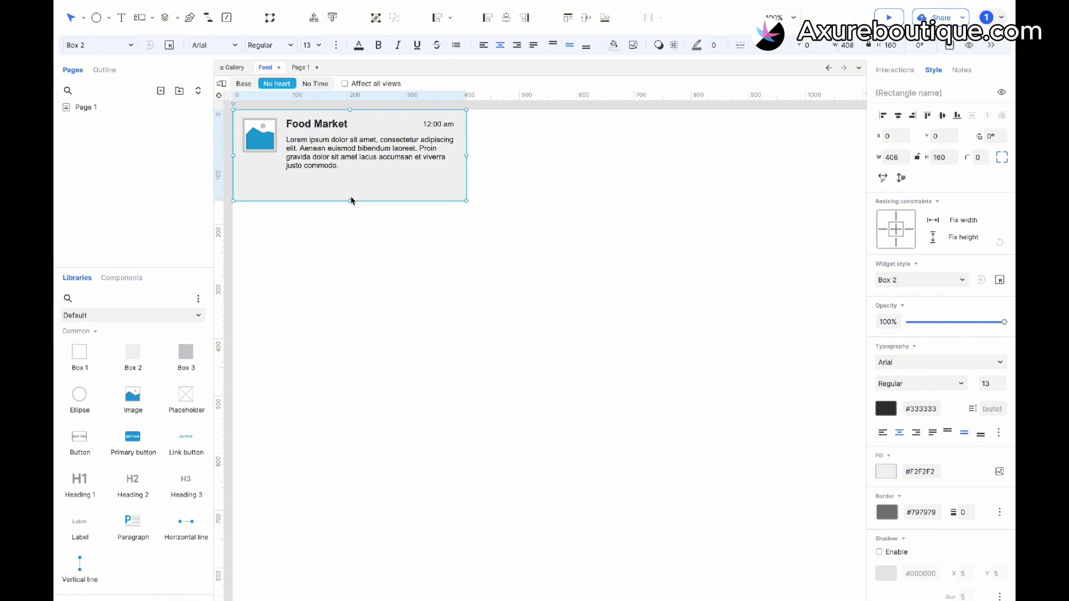
pyautogui.moveTo(351, 201); pyautogui.dragTo(351, 179)
pyautogui.click(317, 85)
pyautogui.click(248, 83)
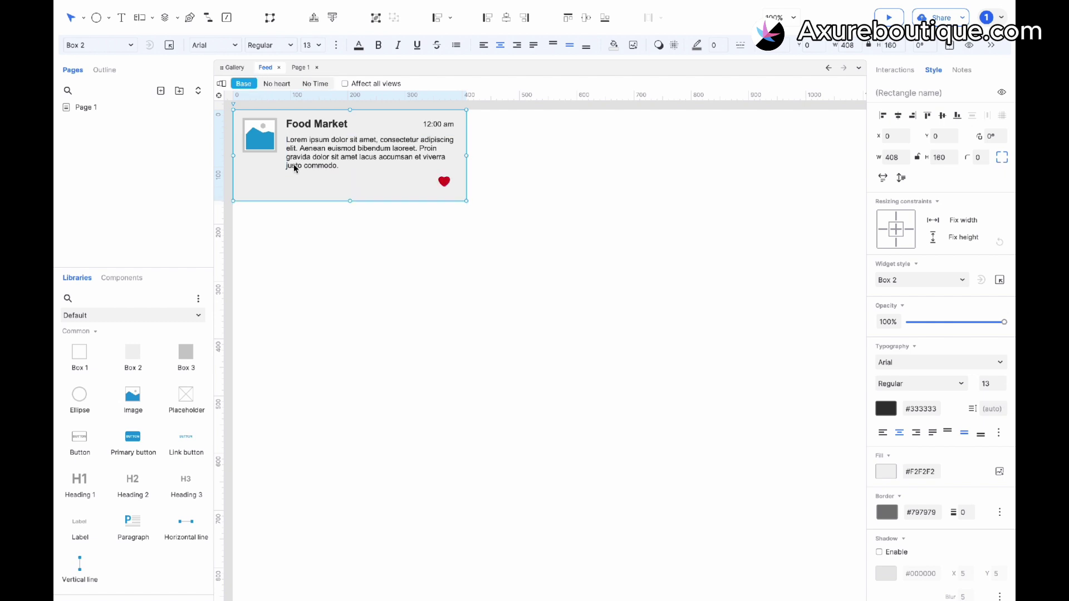
# Return to Page 1 and delete the existing Feed instance from the canvas.
pyautogui.click(342, 272)
pyautogui.click(95, 107)
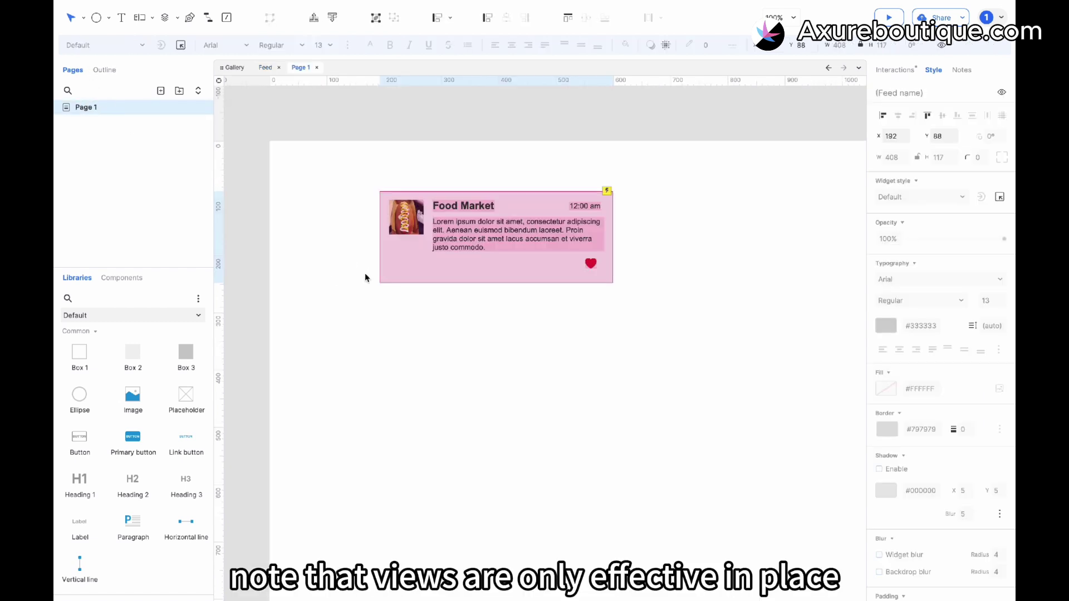
pyautogui.moveTo(457, 238); pyautogui.dragTo(422, 219)
pyautogui.press('Delete')
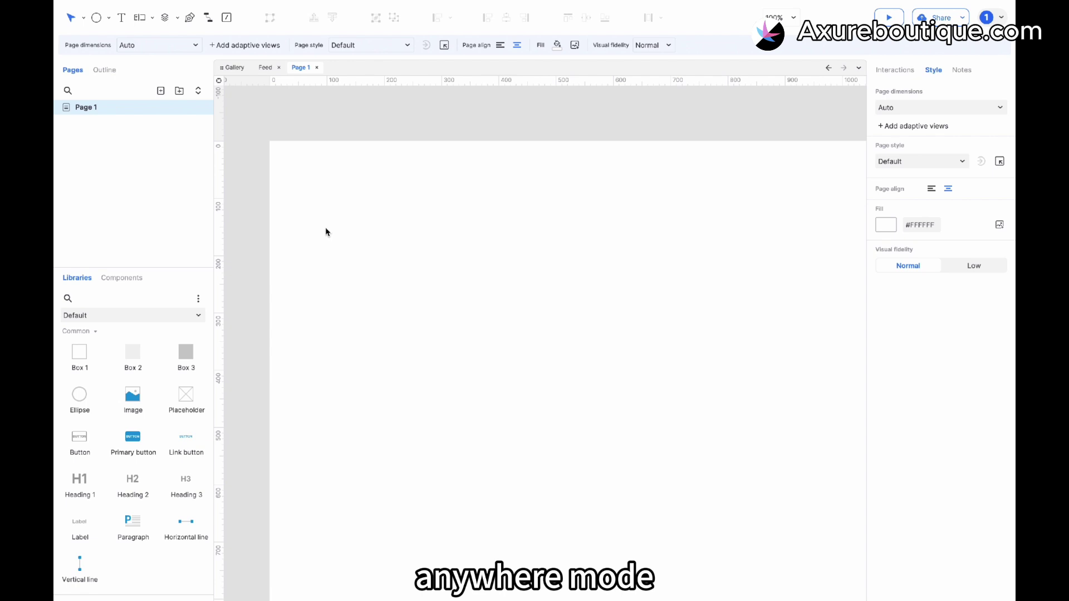
# Set the Feed component's drop behavior to Place Anywhere and place a new instance on Page 1 at about x 200, y 260.
pyautogui.click(115, 279)
pyautogui.moveTo(92, 334)
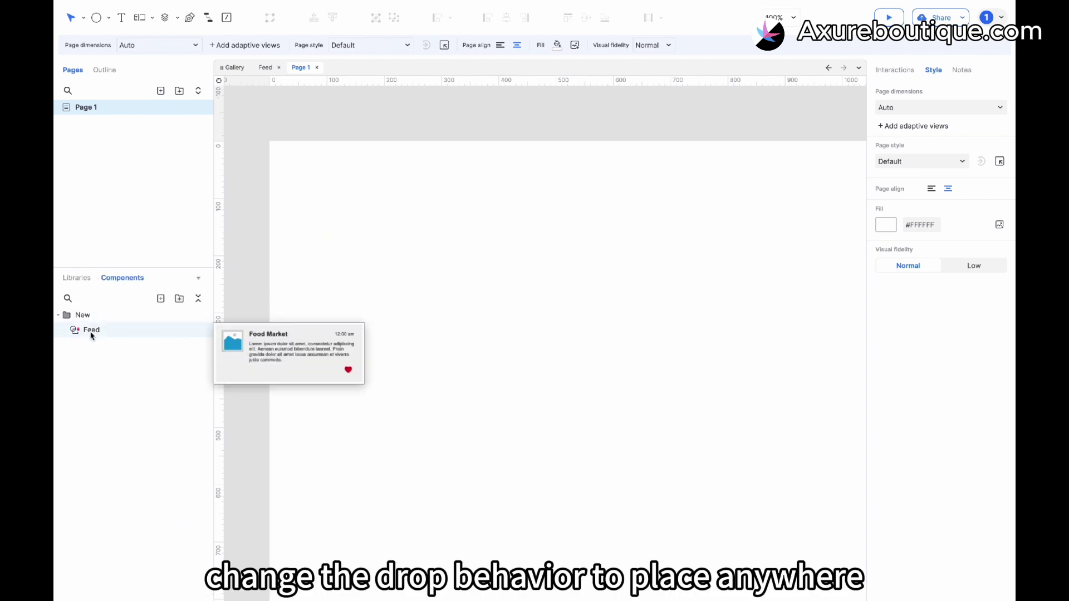
pyautogui.rightClick(123, 330)
pyautogui.moveTo(218, 444)
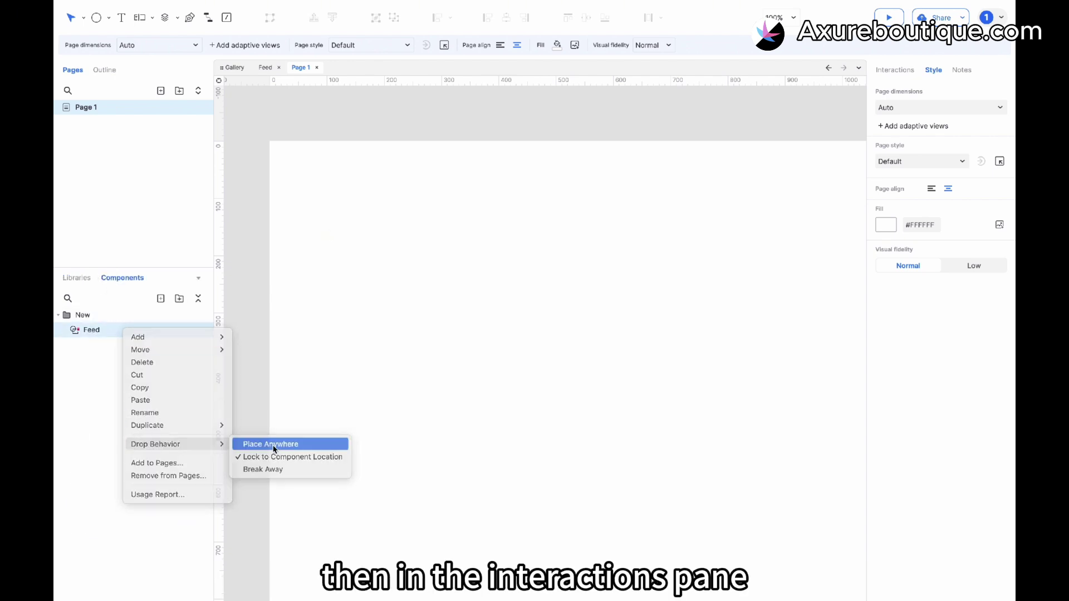
pyautogui.click(273, 449)
pyautogui.moveTo(95, 331); pyautogui.dragTo(388, 296)
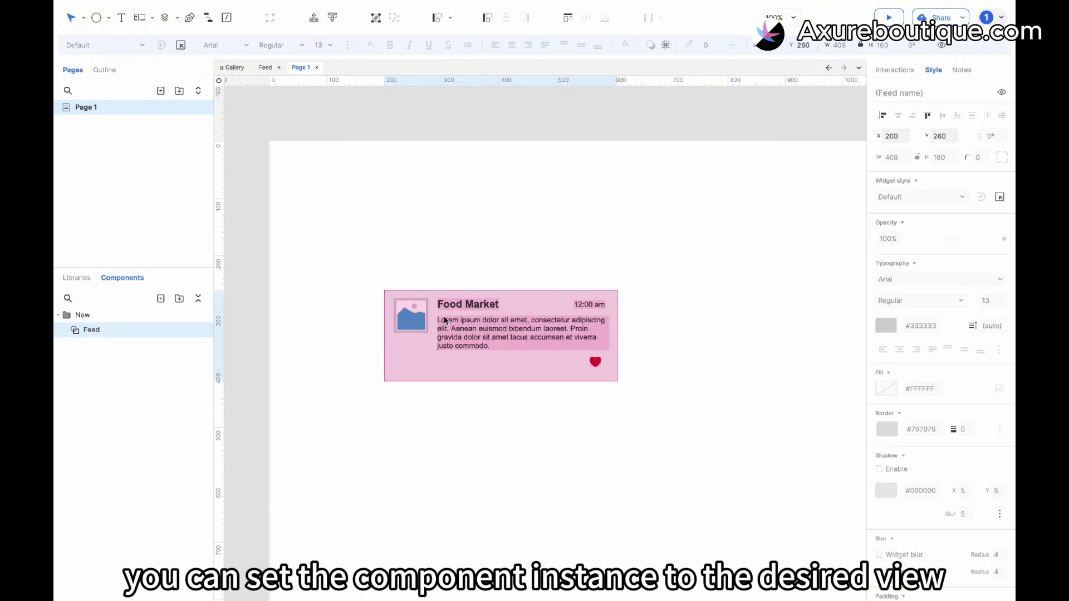
# Set the new Feed instance's component view to No heart, and open the component view choices again.
pyautogui.click(908, 73)
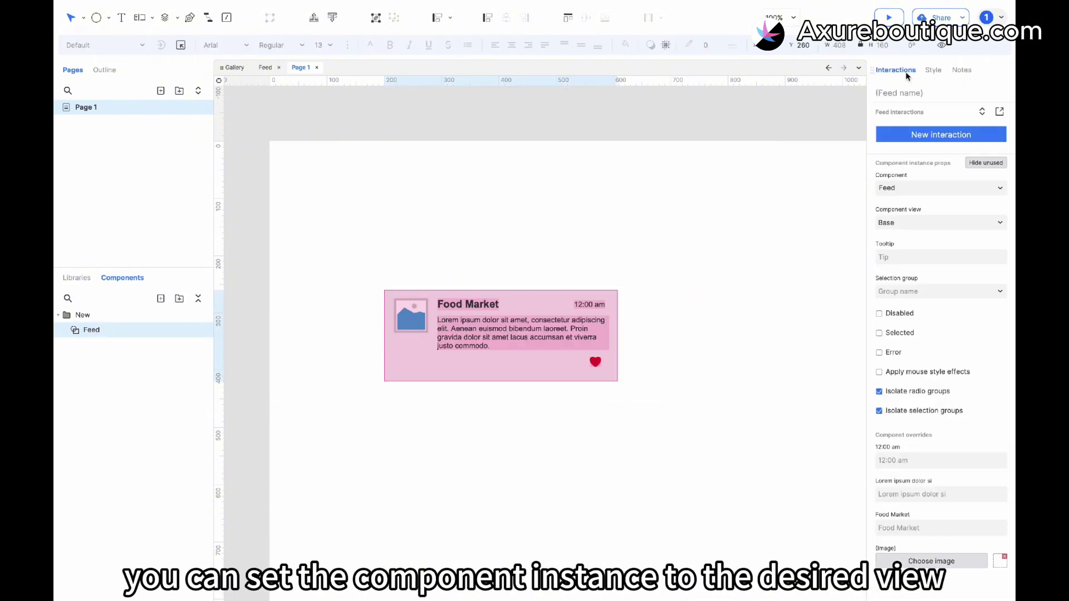
pyautogui.click(905, 223)
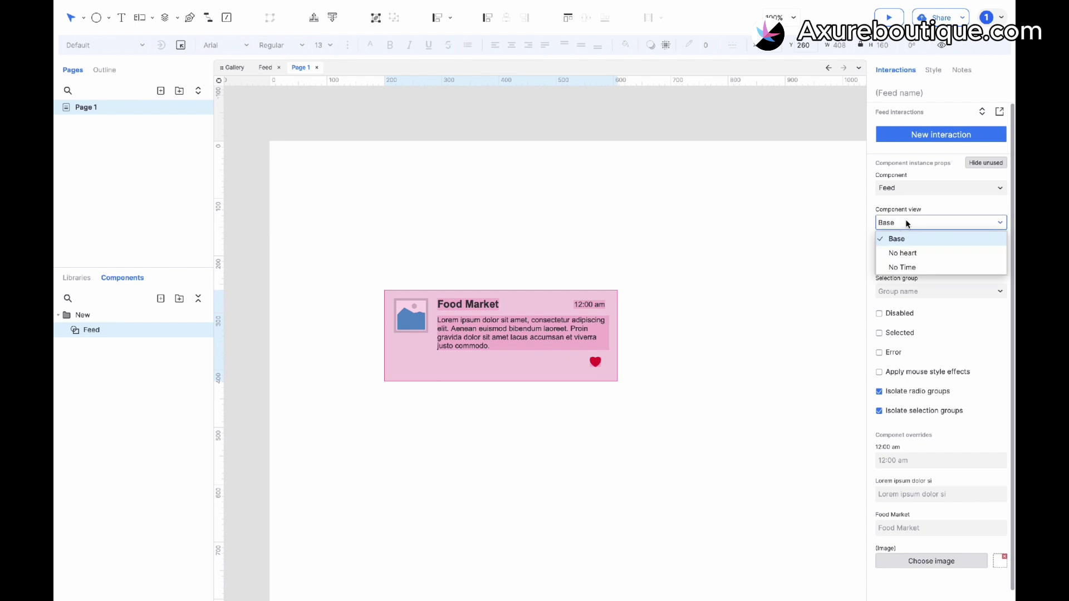
pyautogui.click(906, 252)
pyautogui.click(916, 223)
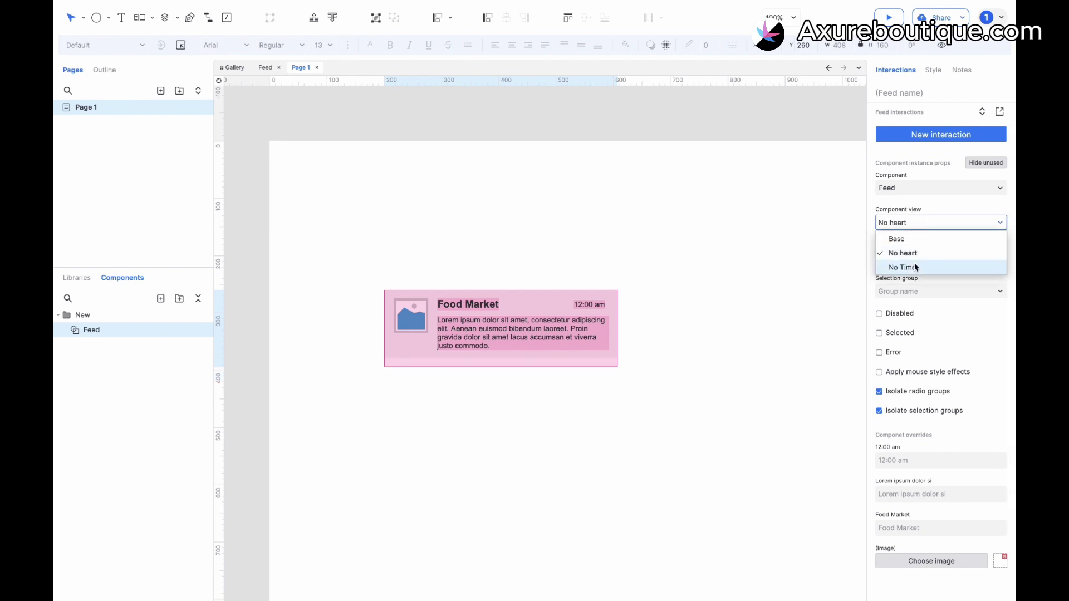